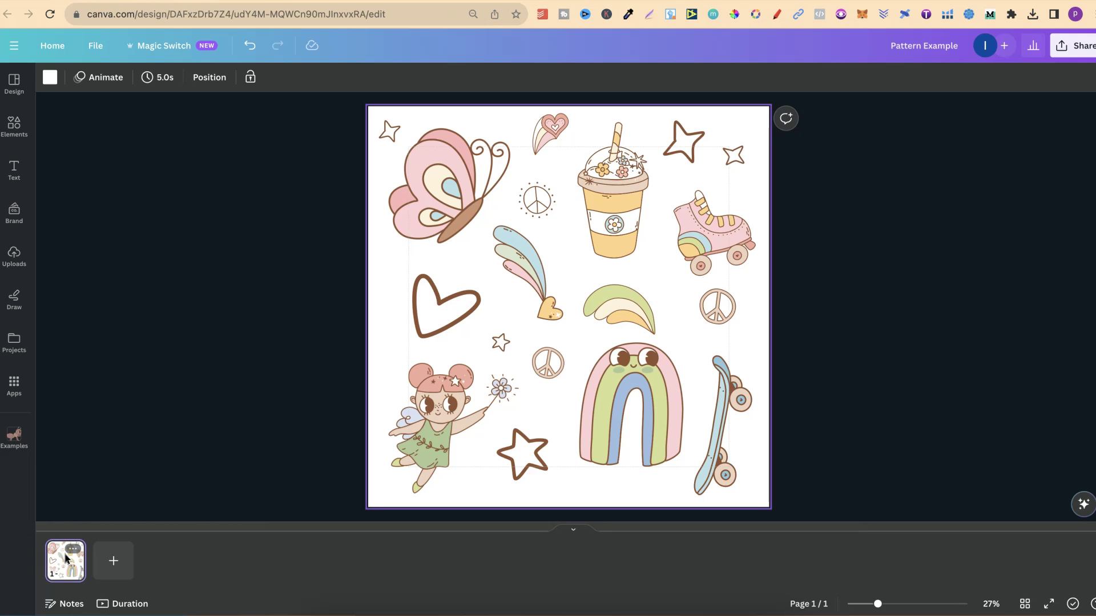
- Search Elements for 'GRID' and show the full Grids collection of layouts
{"action": "left_click", "coordinate": [65, 551]}
{"action": "left_click", "coordinate": [17, 129]}
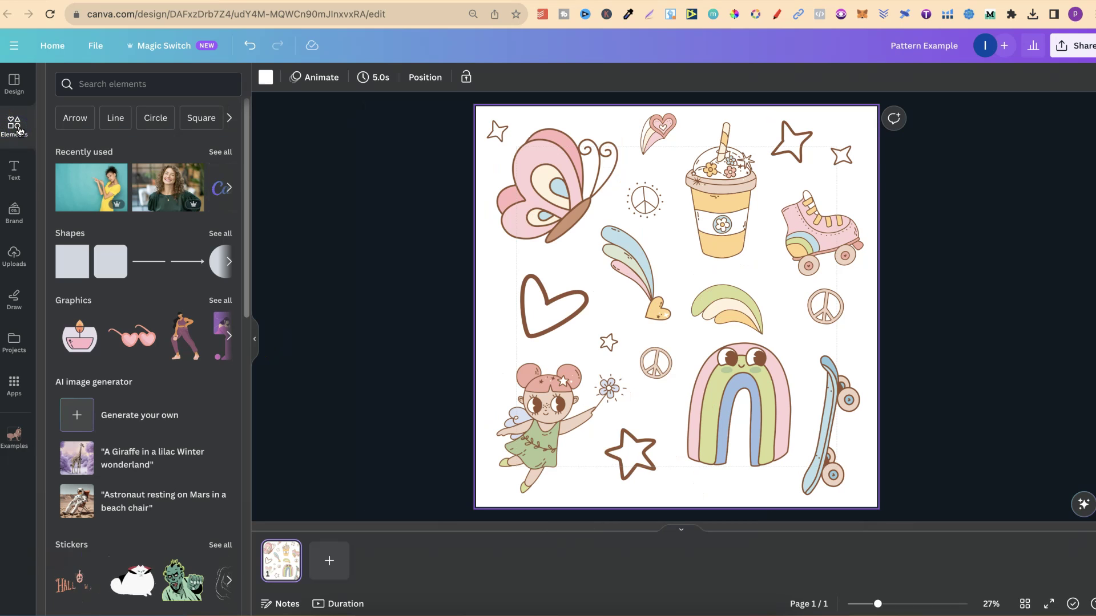
{"action": "left_click", "coordinate": [134, 84]}
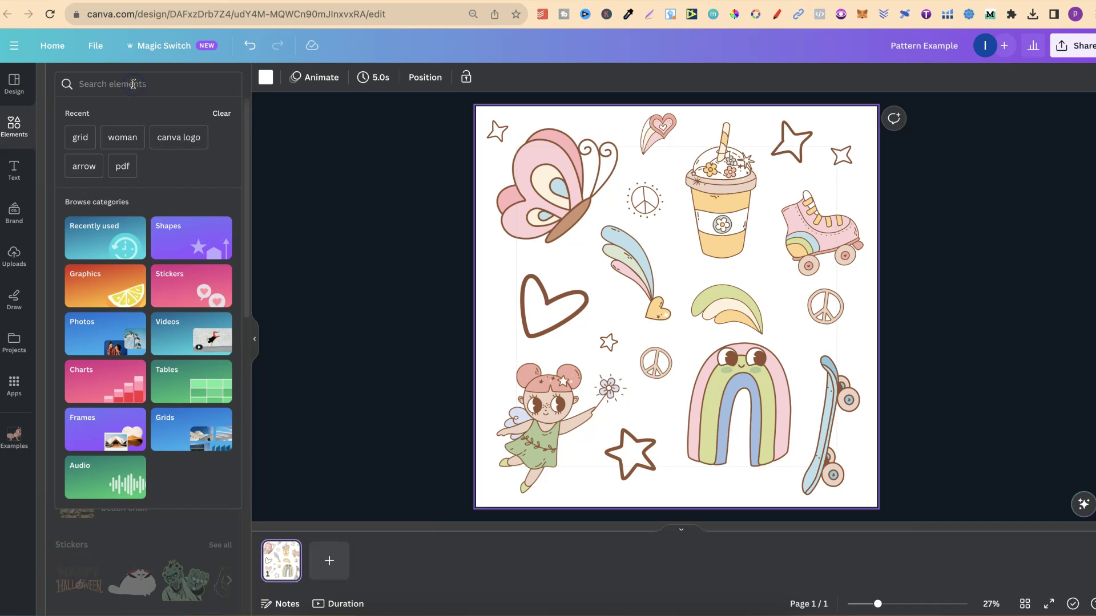
{"action": "type", "text": "GRID"}
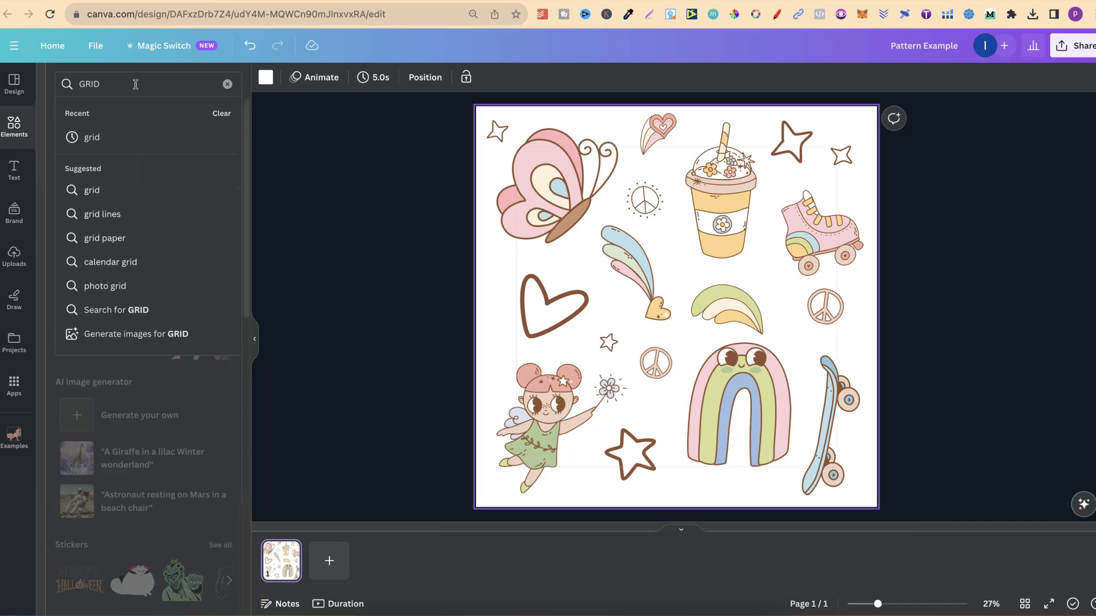
{"action": "key", "text": "Return"}
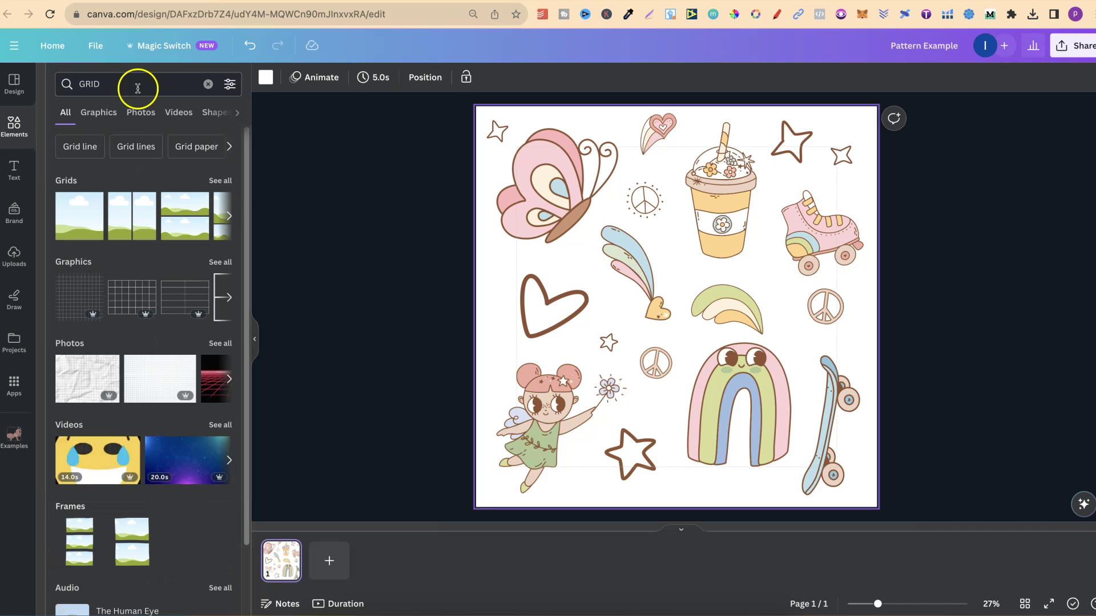
{"action": "left_click", "coordinate": [222, 184]}
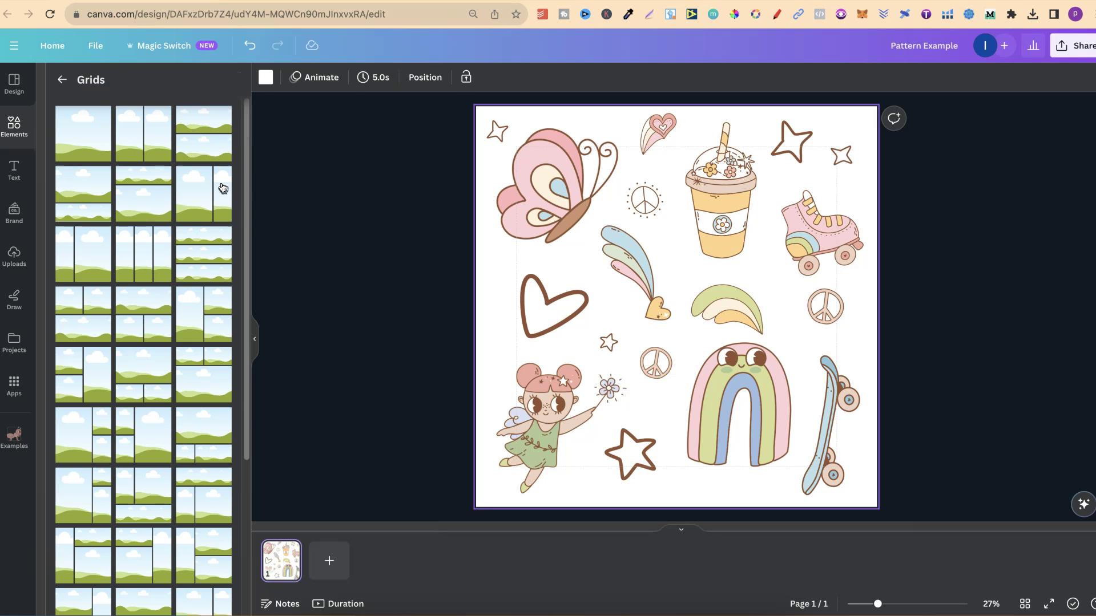
- Add three blank pages and fill page 2 with a two-column grid
{"action": "left_click", "coordinate": [331, 565]}
{"action": "left_click", "coordinate": [382, 564]}
{"action": "left_click", "coordinate": [422, 561]}
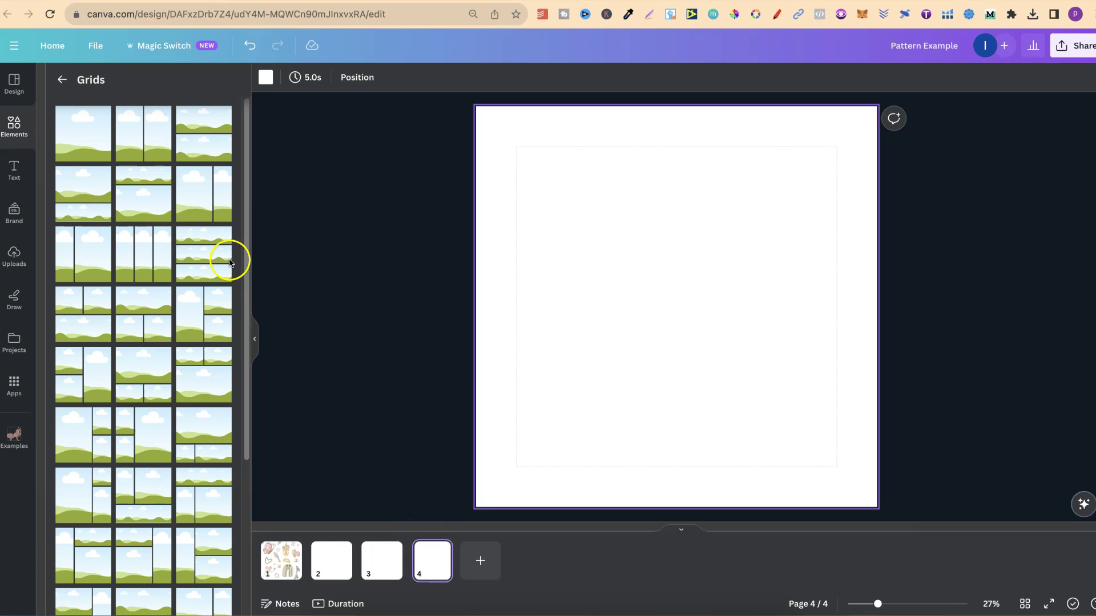
{"action": "left_click", "coordinate": [336, 568]}
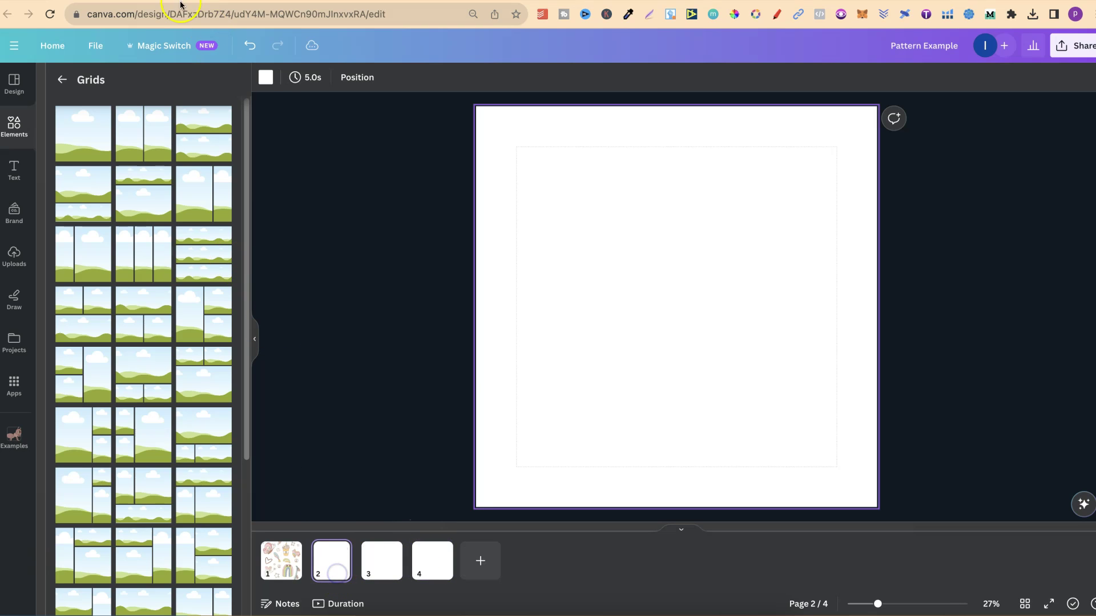
{"action": "left_click", "coordinate": [146, 146]}
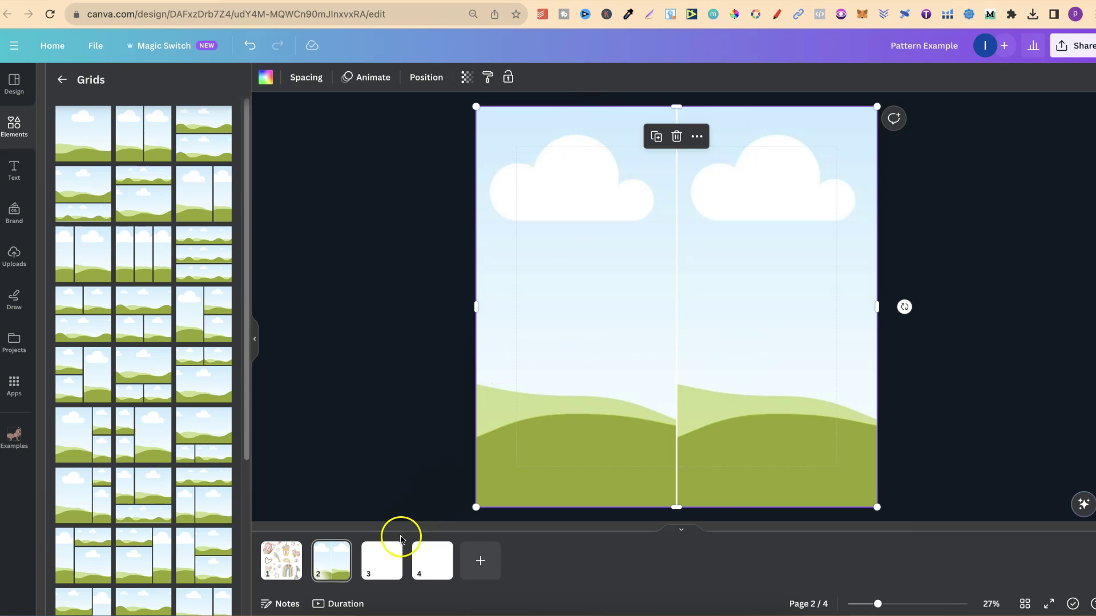
- Fill page 3 with a two-row grid and page 4 with a four-cell grid, then return to page 1
{"action": "left_click", "coordinate": [381, 562]}
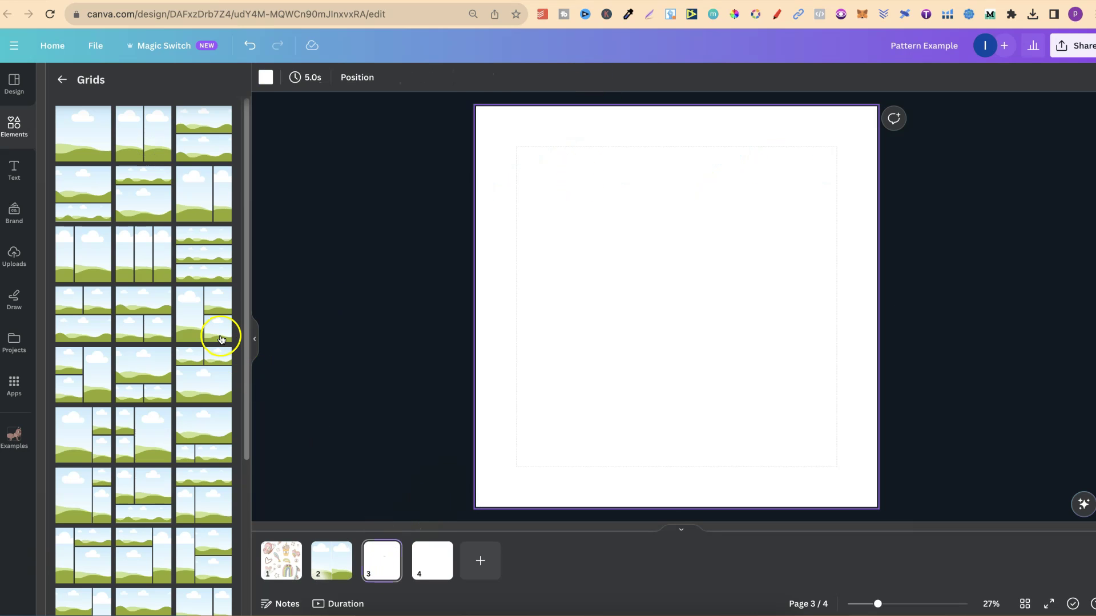
{"action": "left_click", "coordinate": [198, 140]}
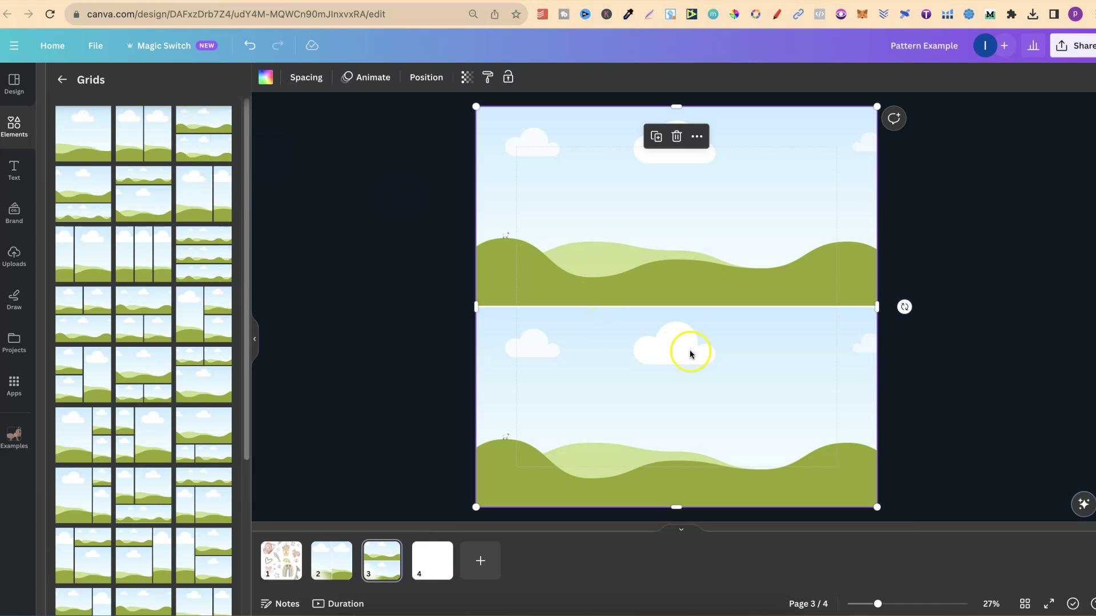
{"action": "left_click", "coordinate": [433, 559]}
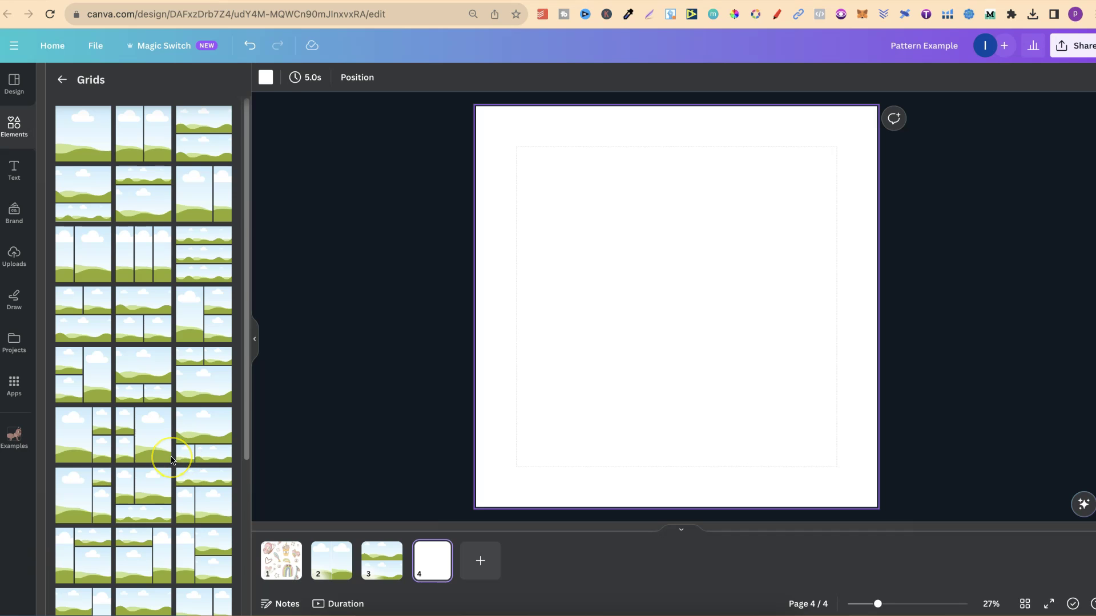
{"action": "scroll", "coordinate": [171, 458], "scroll_direction": "down", "scroll_amount": 3}
{"action": "scroll", "coordinate": [170, 457], "scroll_direction": "down", "scroll_amount": 2}
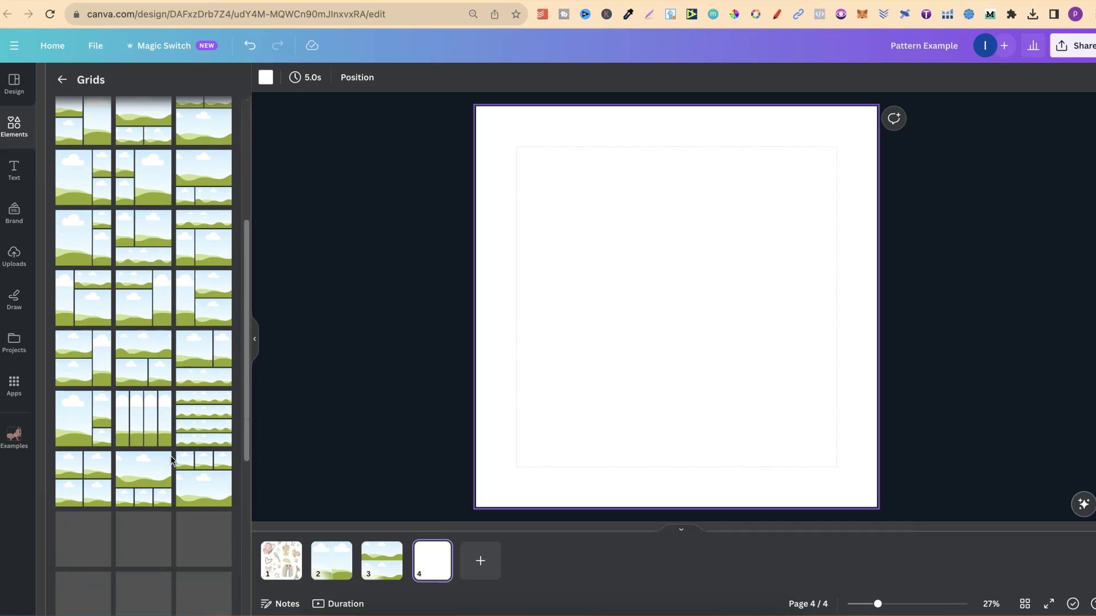
{"action": "left_click", "coordinate": [94, 472]}
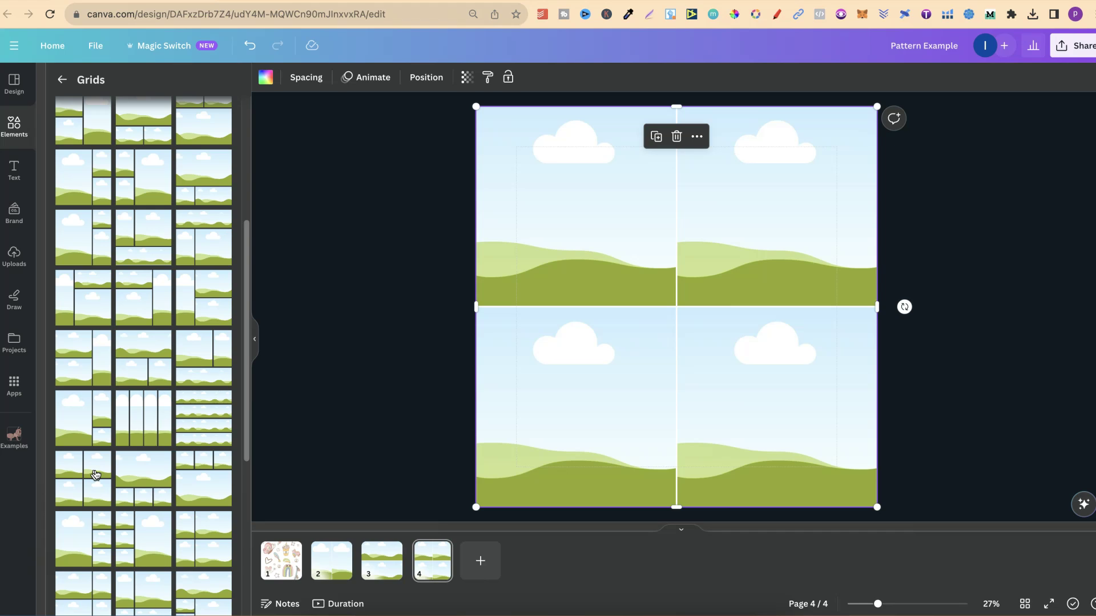
{"action": "left_click", "coordinate": [289, 567]}
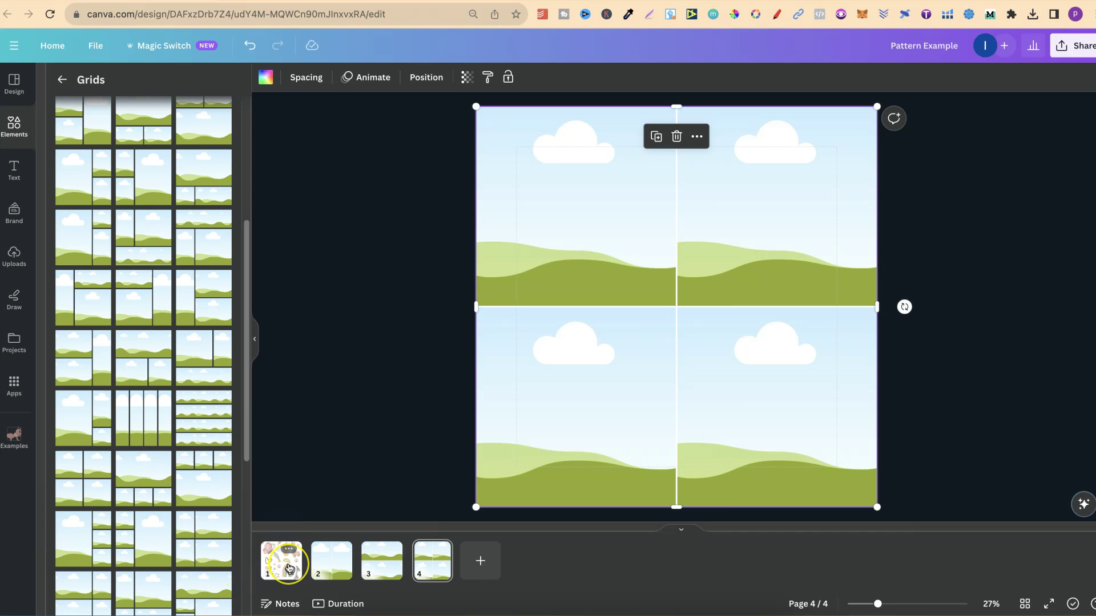
{"action": "left_click", "coordinate": [289, 567]}
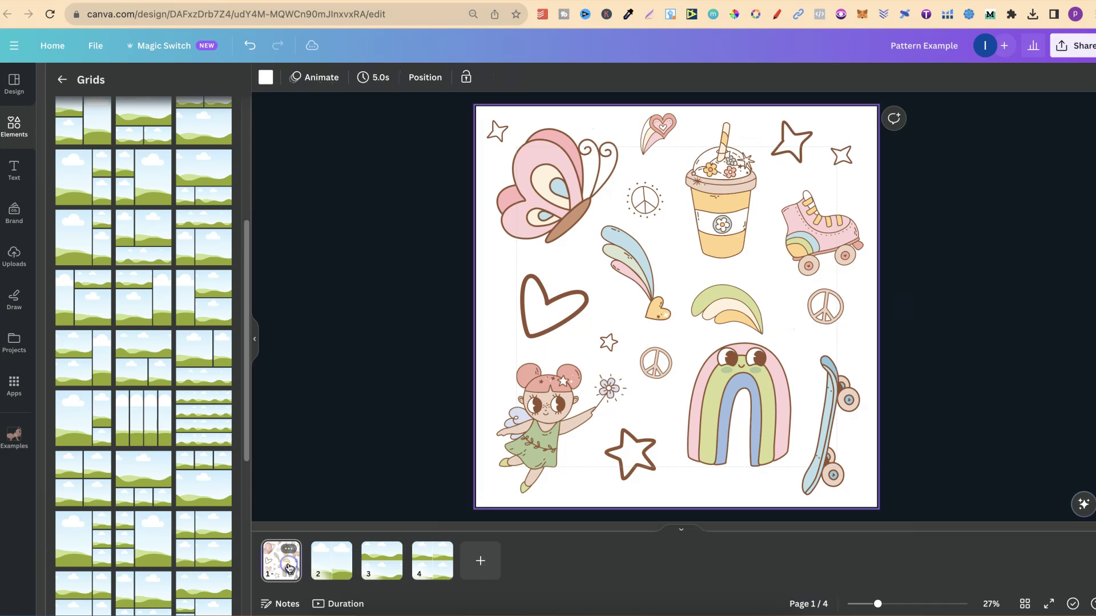
- Collapse the grid panel and select the small dotted peace-sign graphic on the sticker page
{"action": "left_click", "coordinate": [254, 340]}
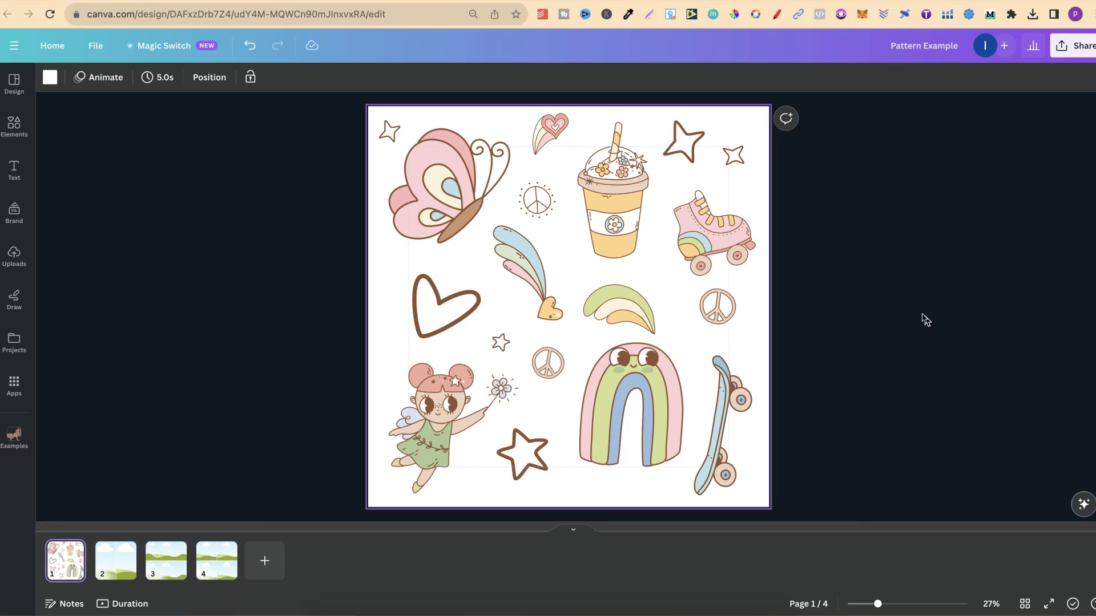
{"action": "left_click", "coordinate": [517, 210]}
- Download only page 1, the sticker sheet, as a PNG, and bring up the Examples collection
{"action": "left_click", "coordinate": [1066, 48]}
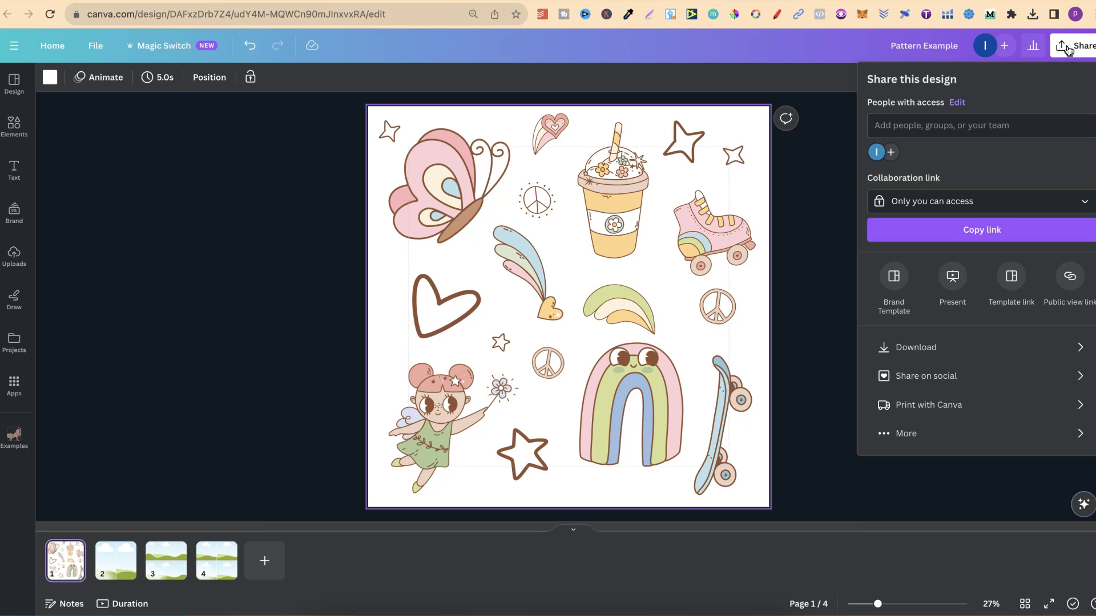
{"action": "left_click", "coordinate": [933, 344]}
{"action": "left_click", "coordinate": [921, 261]}
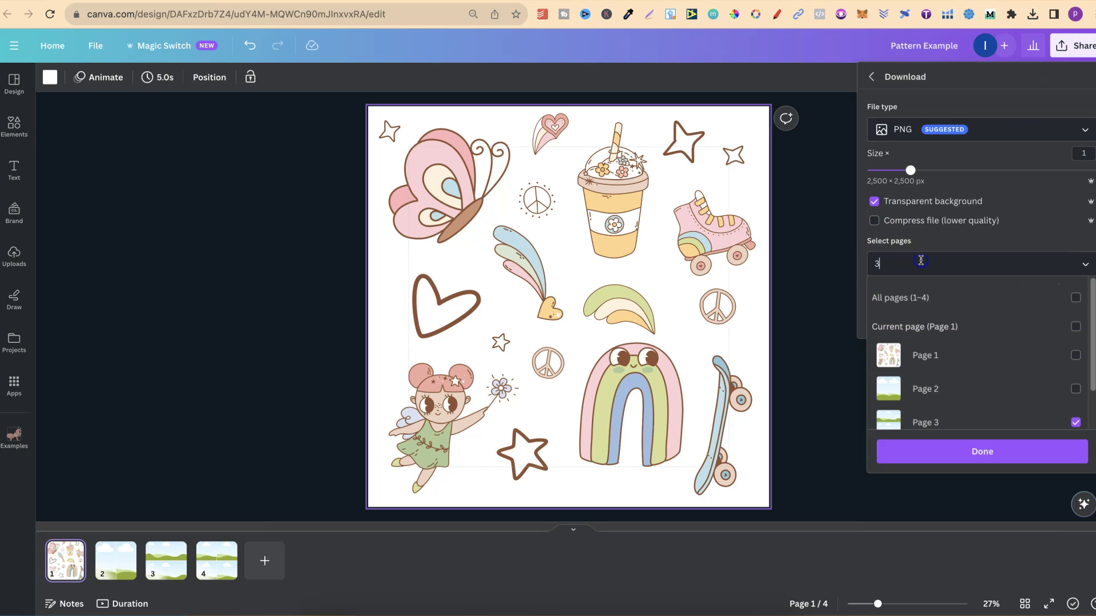
{"action": "key", "text": "BackSpace"}
{"action": "type", "text": "1"}
{"action": "left_click", "coordinate": [958, 233]}
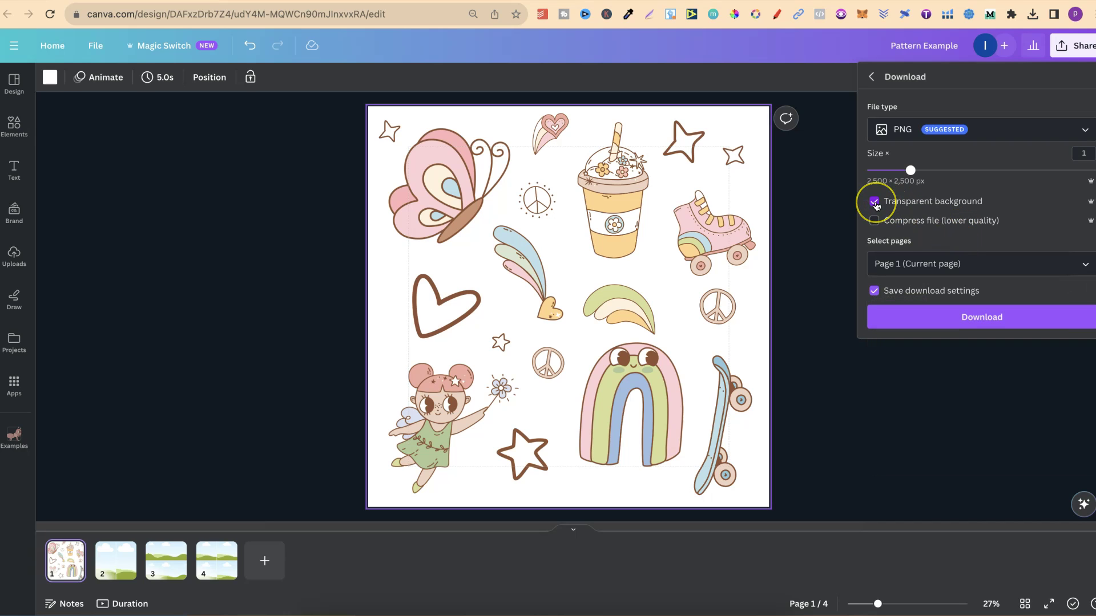
{"action": "left_click", "coordinate": [954, 318]}
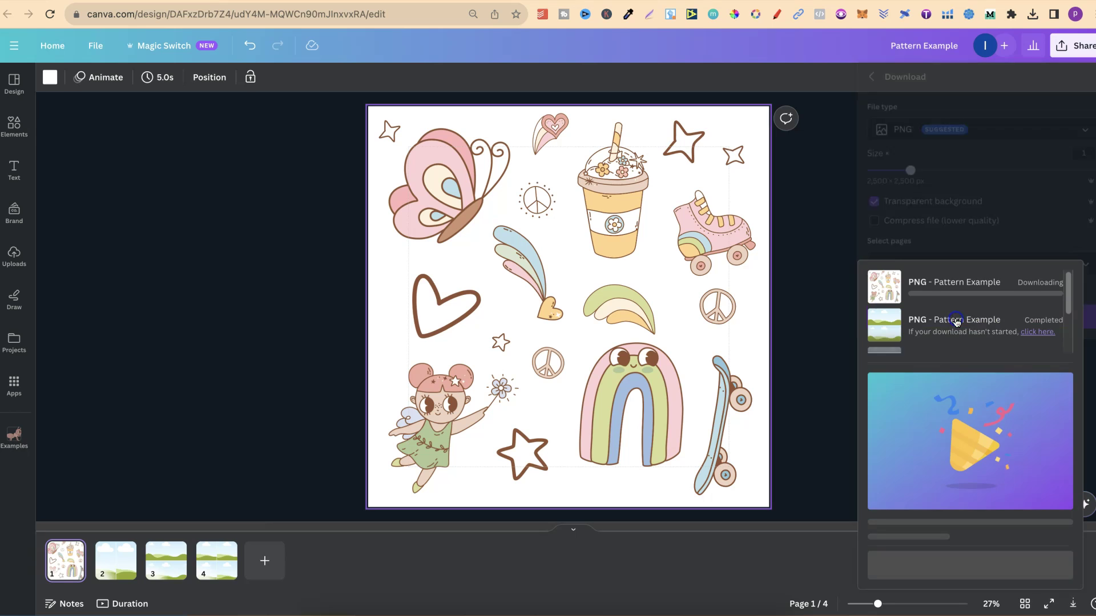
{"action": "left_click", "coordinate": [14, 437]}
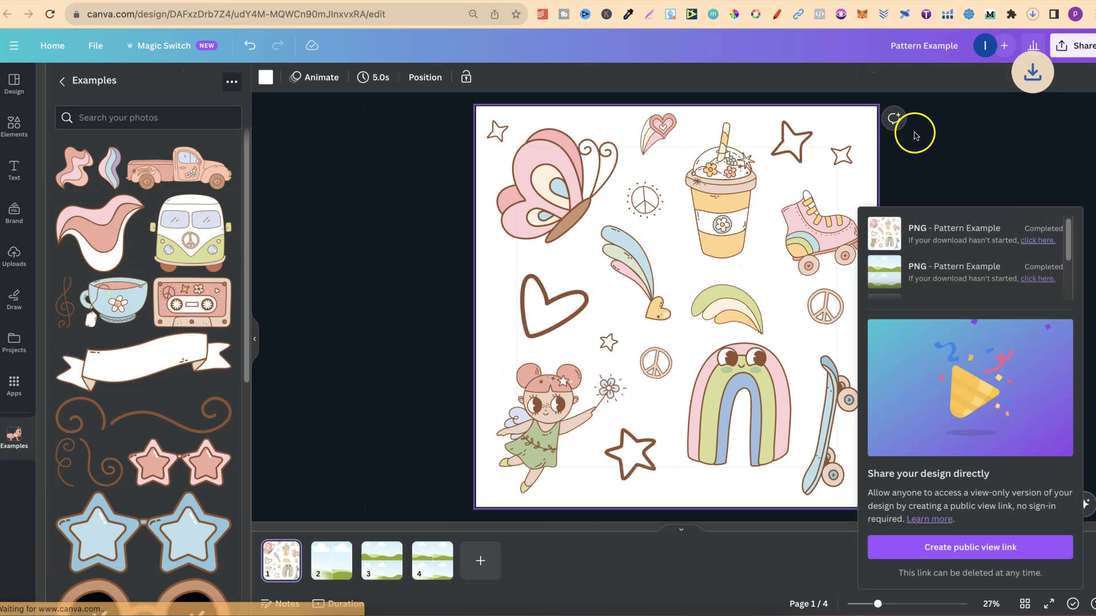
- Upload the downloaded sticker sheet PNG into Examples and select page 2's two-column grid
{"action": "left_click_drag", "start_coordinate": [947, 41], "coordinate": [148, 246]}
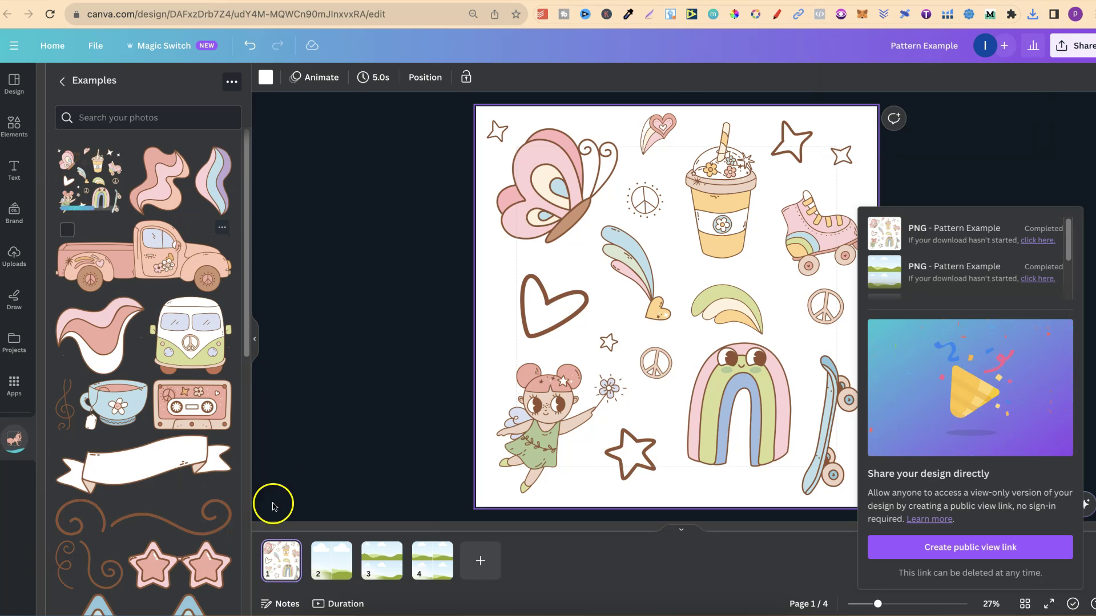
{"action": "left_click", "coordinate": [326, 565]}
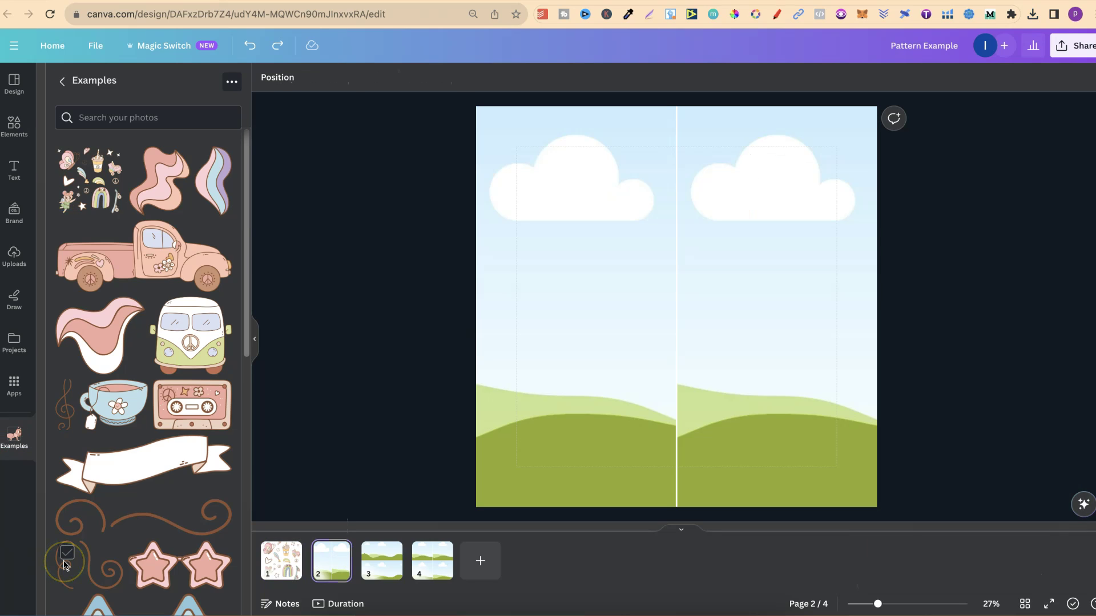
{"action": "left_click_drag", "start_coordinate": [64, 565], "coordinate": [680, 239]}
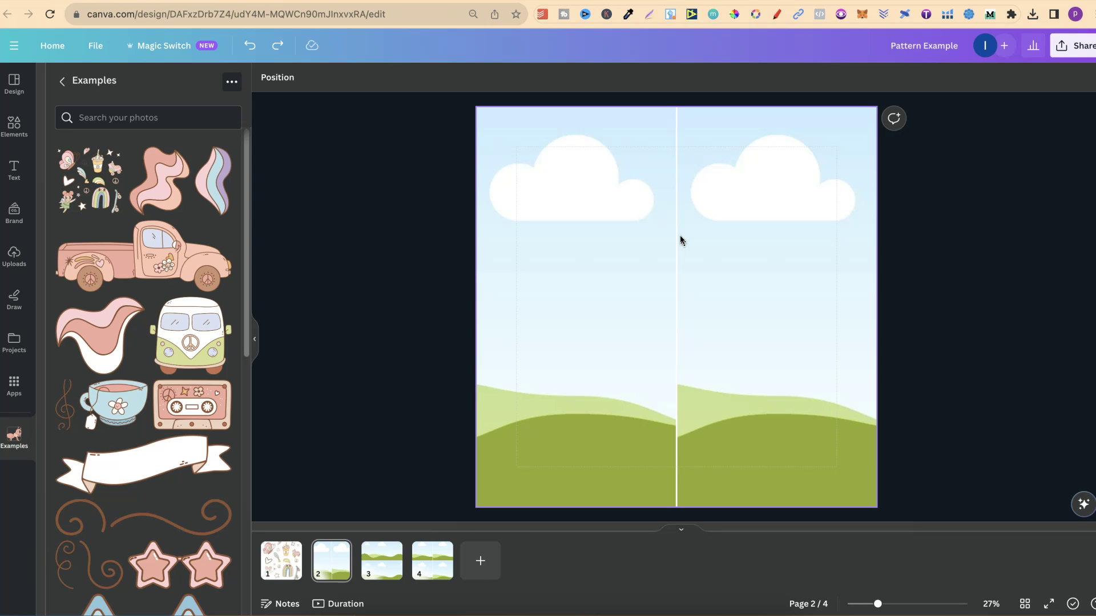
{"action": "left_click", "coordinate": [716, 254]}
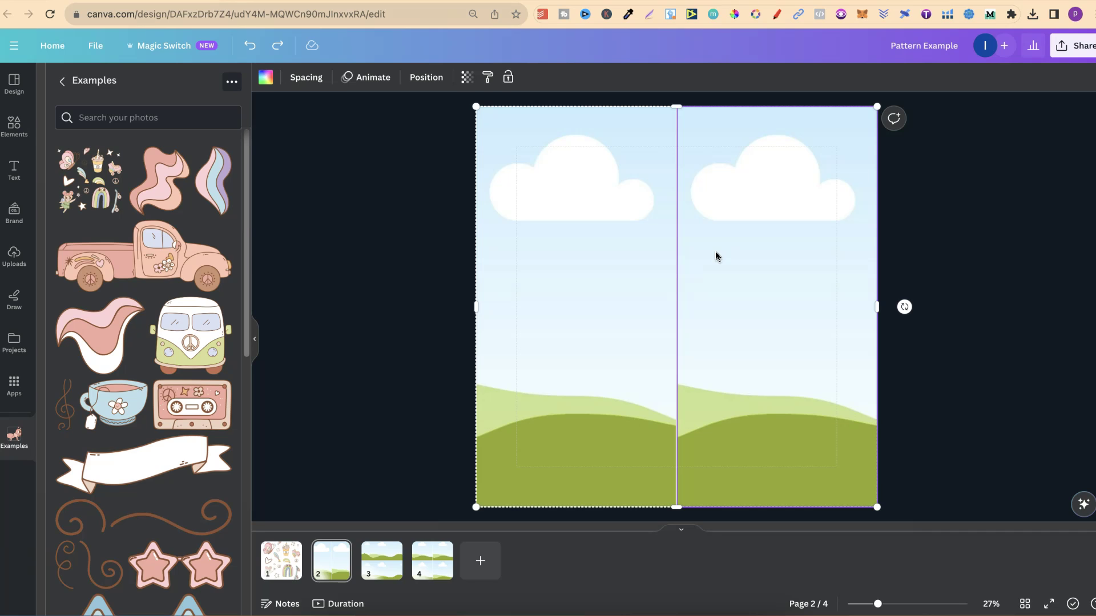
- Change page 2's grid spacing from 10 to 0
{"action": "left_click", "coordinate": [318, 79]}
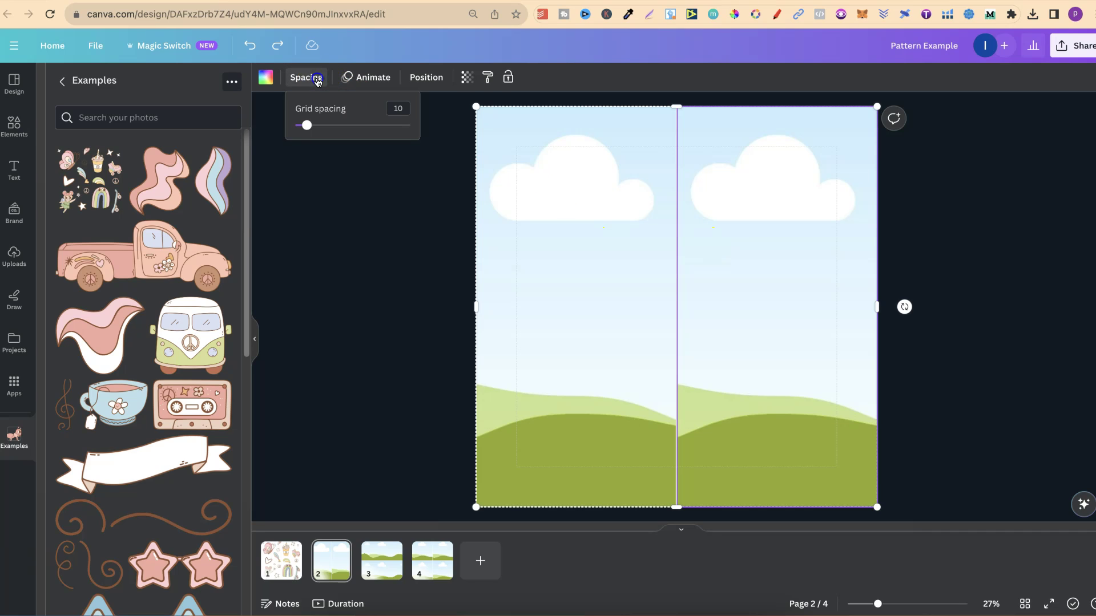
{"action": "left_click", "coordinate": [303, 125]}
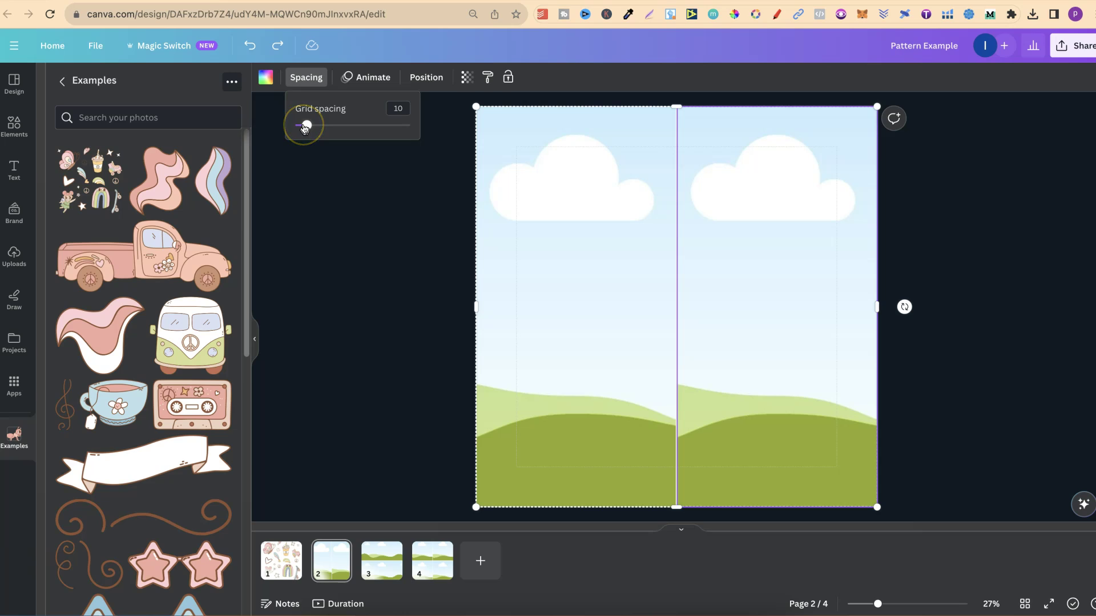
{"action": "left_click", "coordinate": [398, 108]}
{"action": "type", "text": "0"}
{"action": "left_click", "coordinate": [456, 236]}
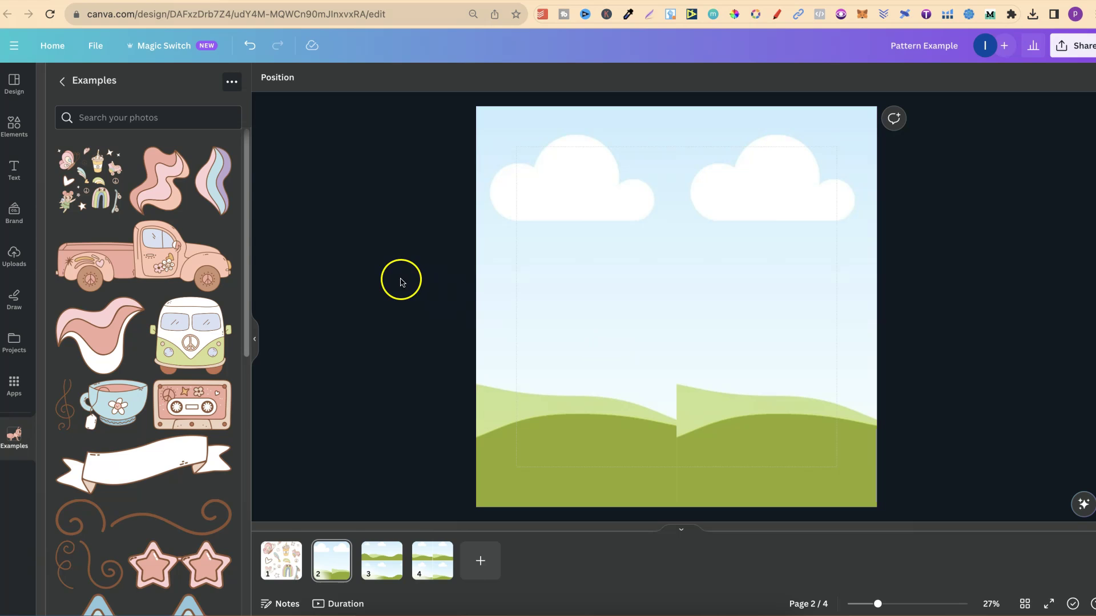
- Put the sticker pattern in the left cell, shifted left to show the cup, skate, rainbow and skateboard stickers
{"action": "left_click_drag", "start_coordinate": [97, 171], "coordinate": [541, 251]}
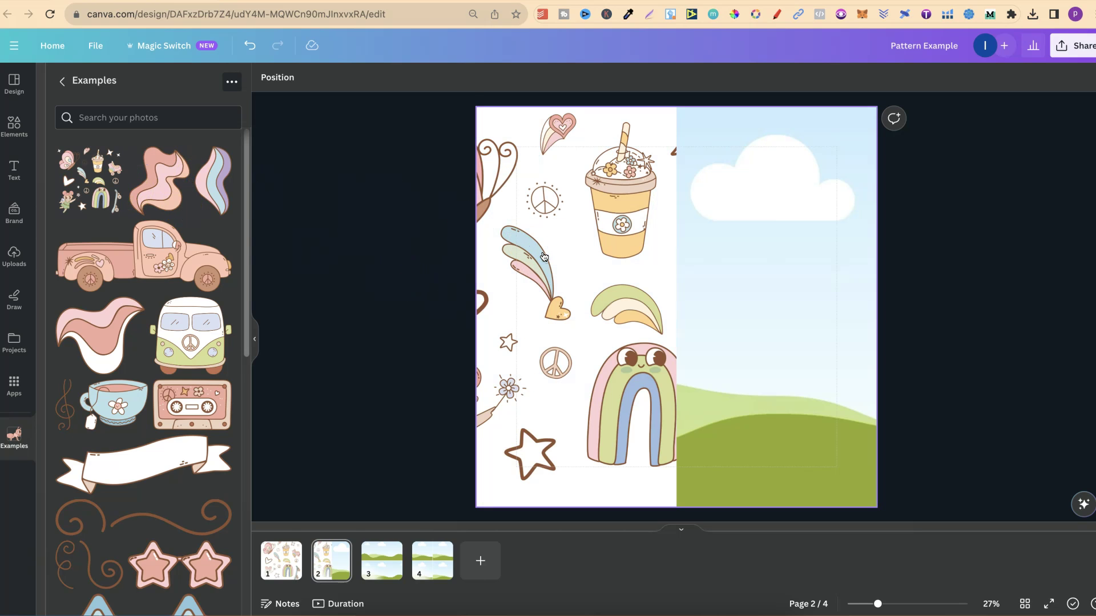
{"action": "double_click", "coordinate": [579, 257]}
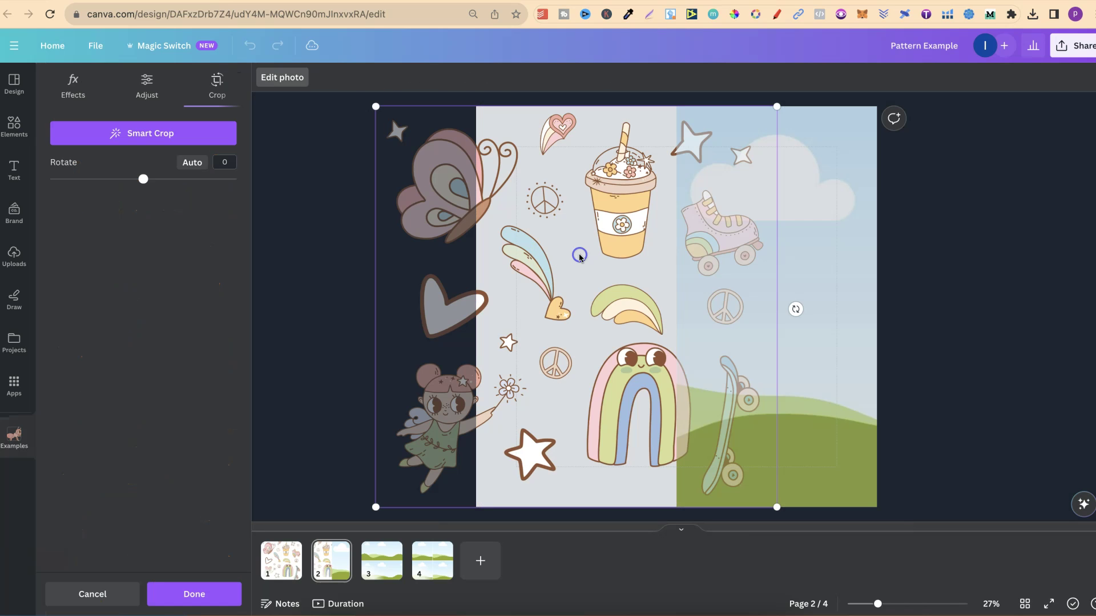
{"action": "left_click_drag", "start_coordinate": [605, 255], "coordinate": [495, 252]}
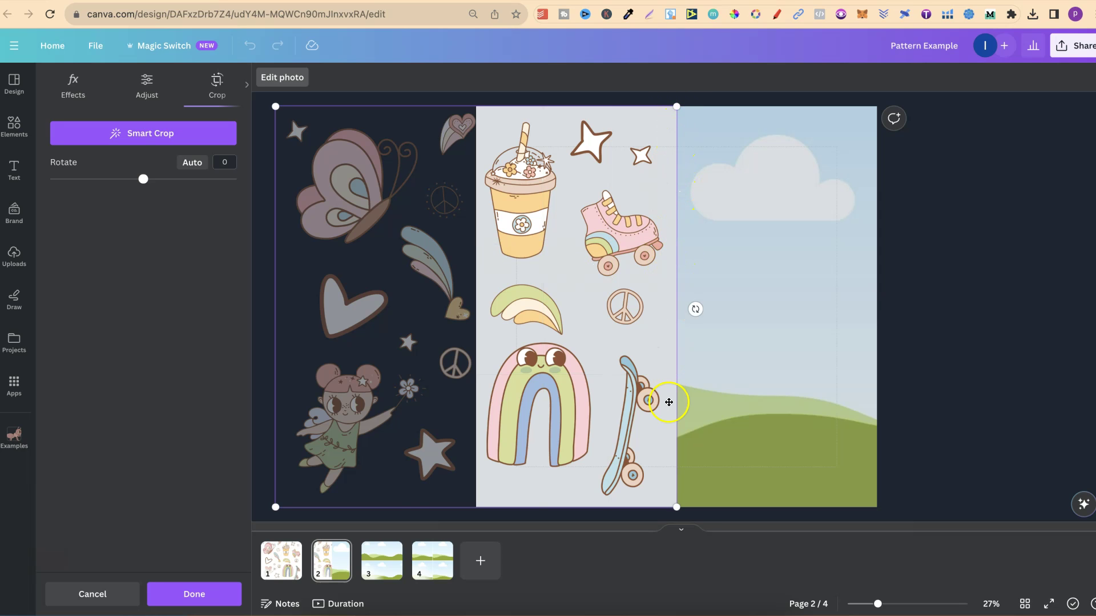
{"action": "left_click", "coordinate": [194, 599]}
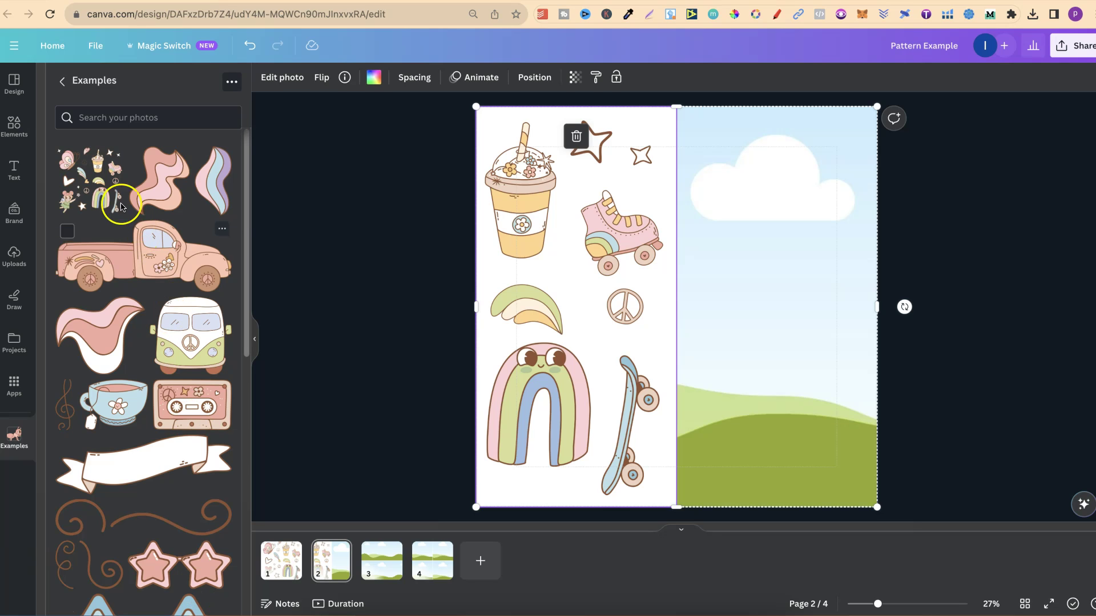
- Put the sticker pattern in the right cell, shifted right to show the butterfly, heart and fairy stickers
{"action": "left_click", "coordinate": [99, 185]}
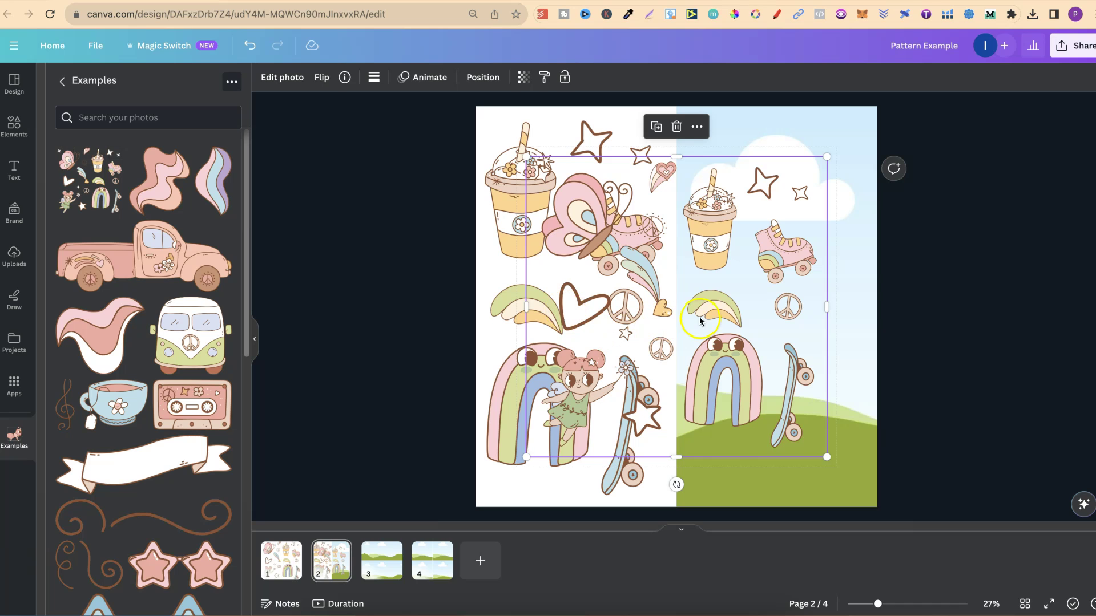
{"action": "left_click_drag", "start_coordinate": [700, 317], "coordinate": [822, 336]}
{"action": "double_click", "coordinate": [797, 299]}
{"action": "left_click_drag", "start_coordinate": [796, 296], "coordinate": [927, 303]}
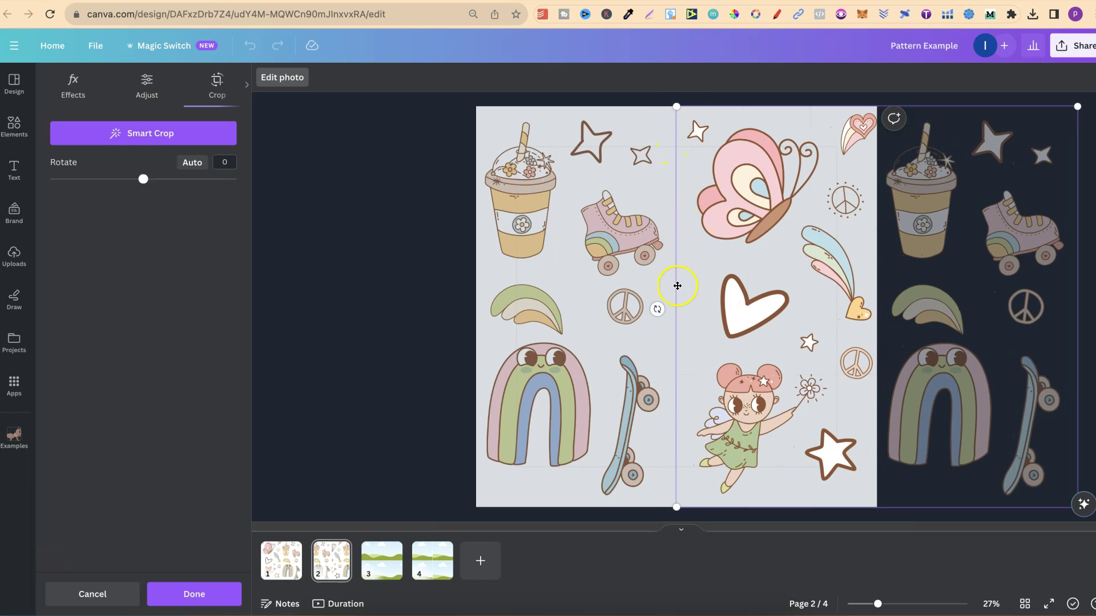
{"action": "left_click", "coordinate": [215, 591]}
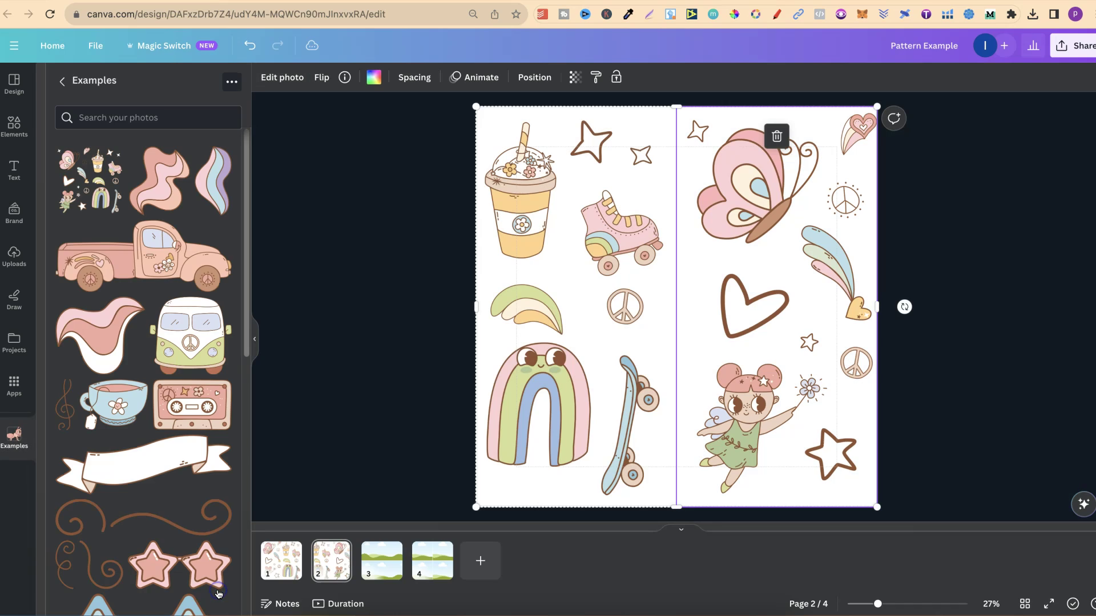
{"action": "left_click", "coordinate": [974, 264]}
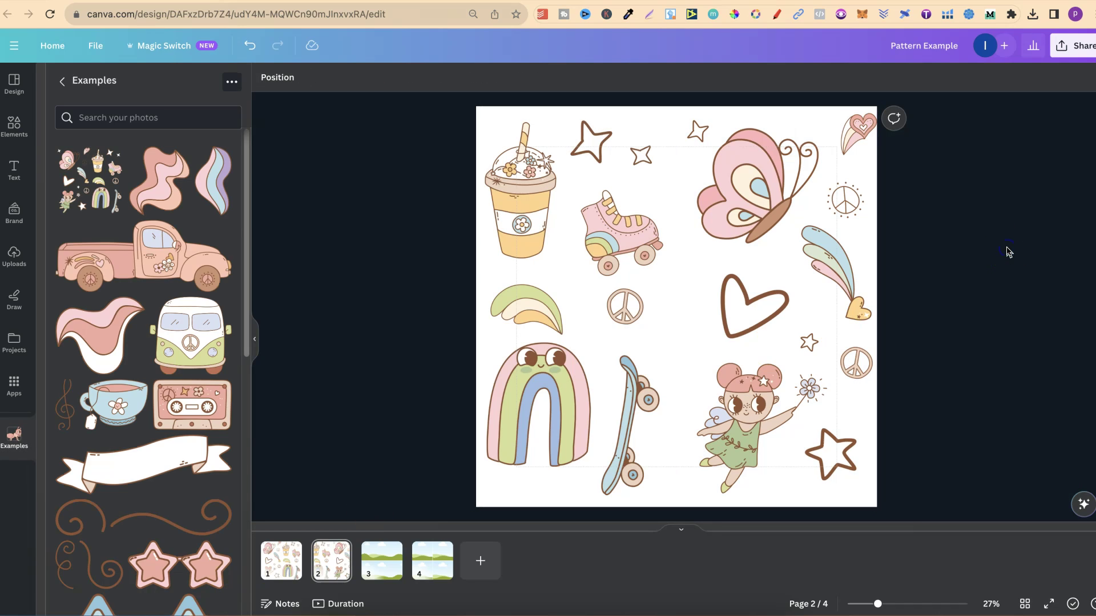
- Download page 2 as a PNG, add it to Examples, and go to page 3
{"action": "left_click", "coordinate": [1062, 45]}
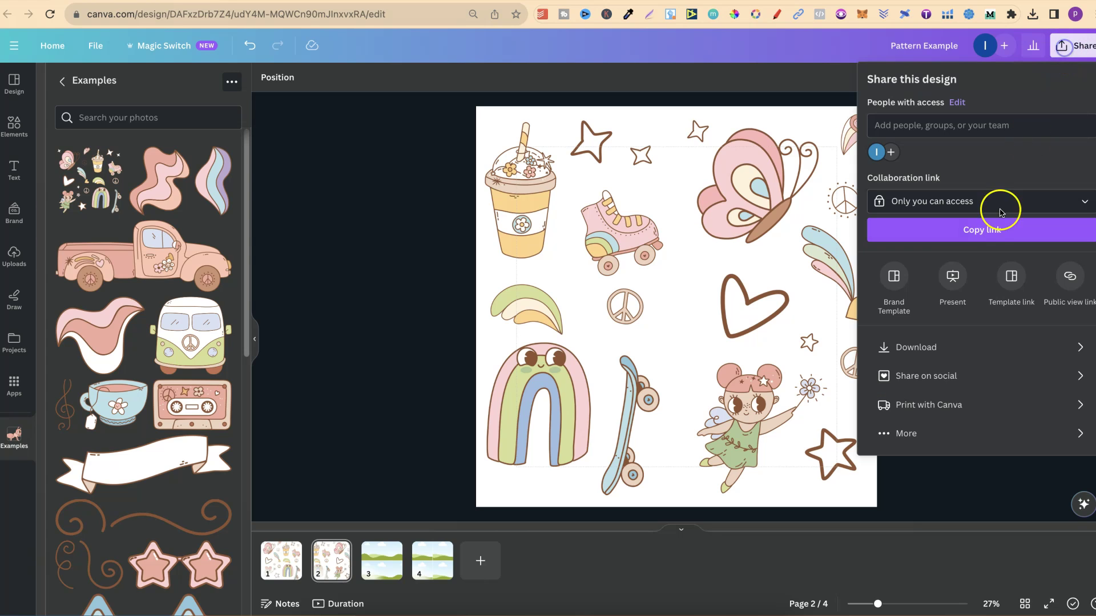
{"action": "left_click", "coordinate": [938, 347]}
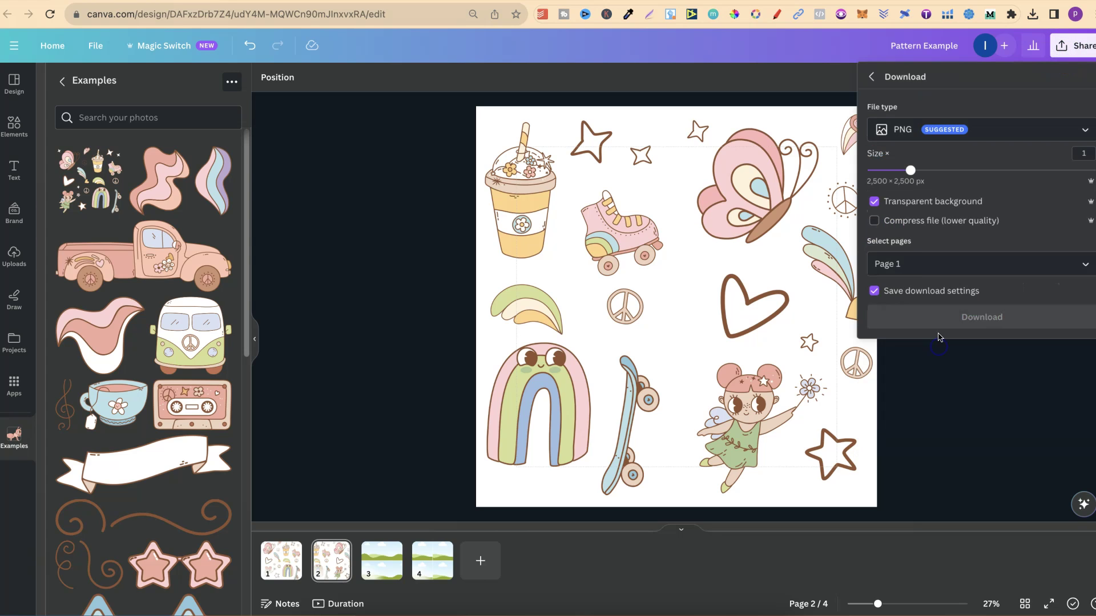
{"action": "left_click", "coordinate": [937, 266]}
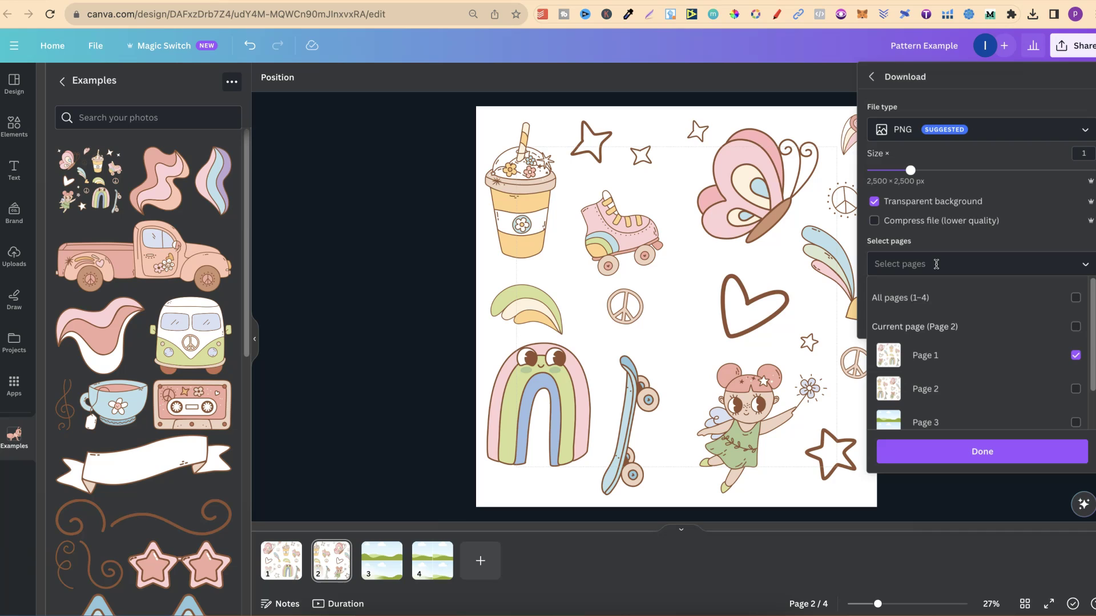
{"action": "left_click", "coordinate": [942, 254]}
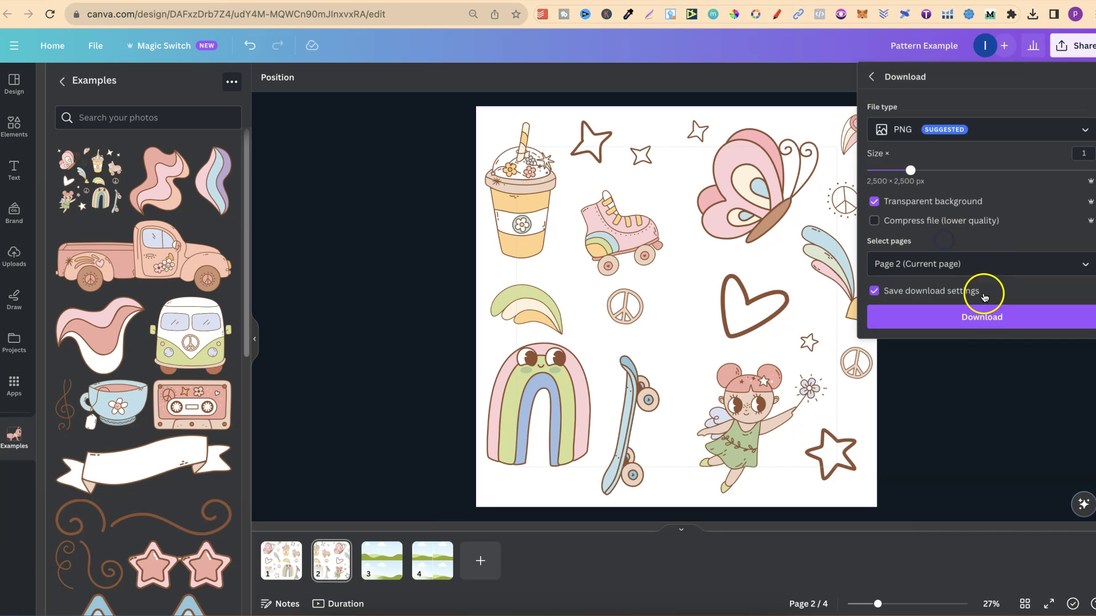
{"action": "left_click", "coordinate": [975, 315]}
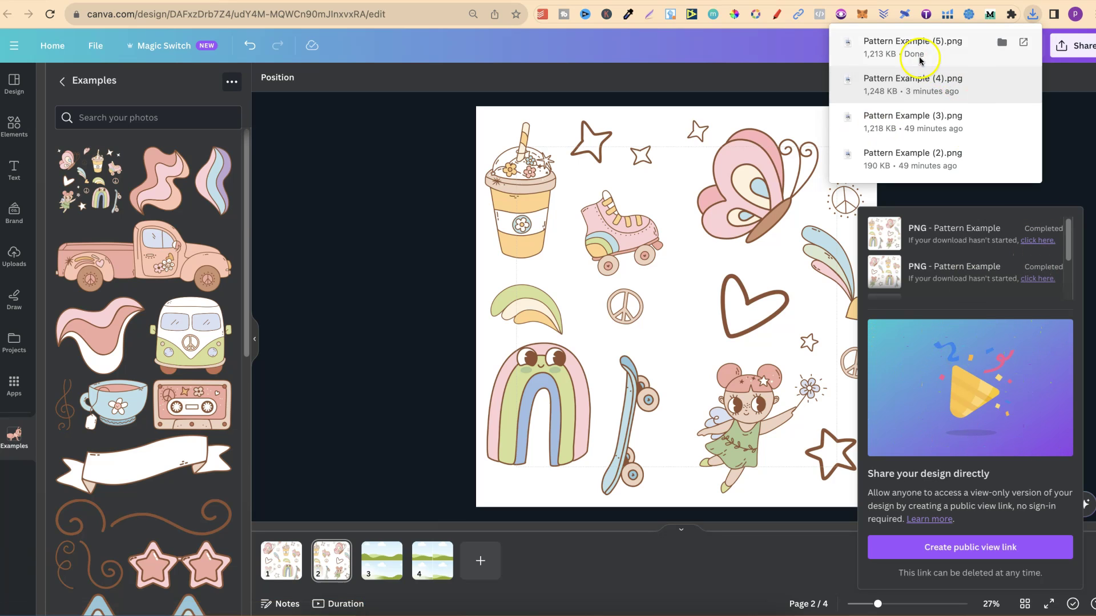
{"action": "left_click_drag", "start_coordinate": [919, 57], "coordinate": [212, 248]}
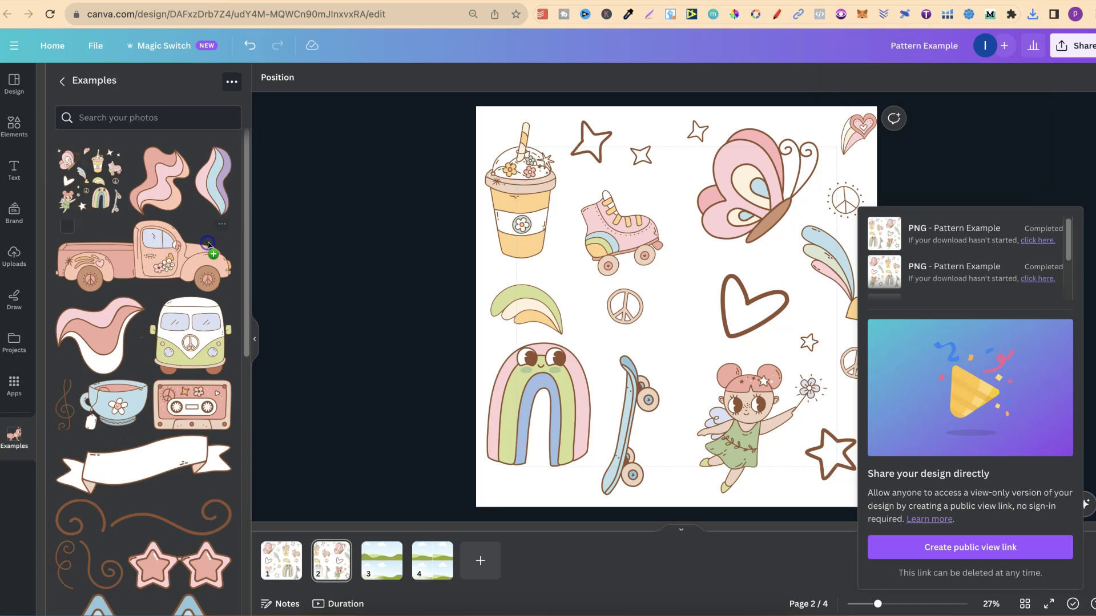
{"action": "left_click", "coordinate": [378, 558]}
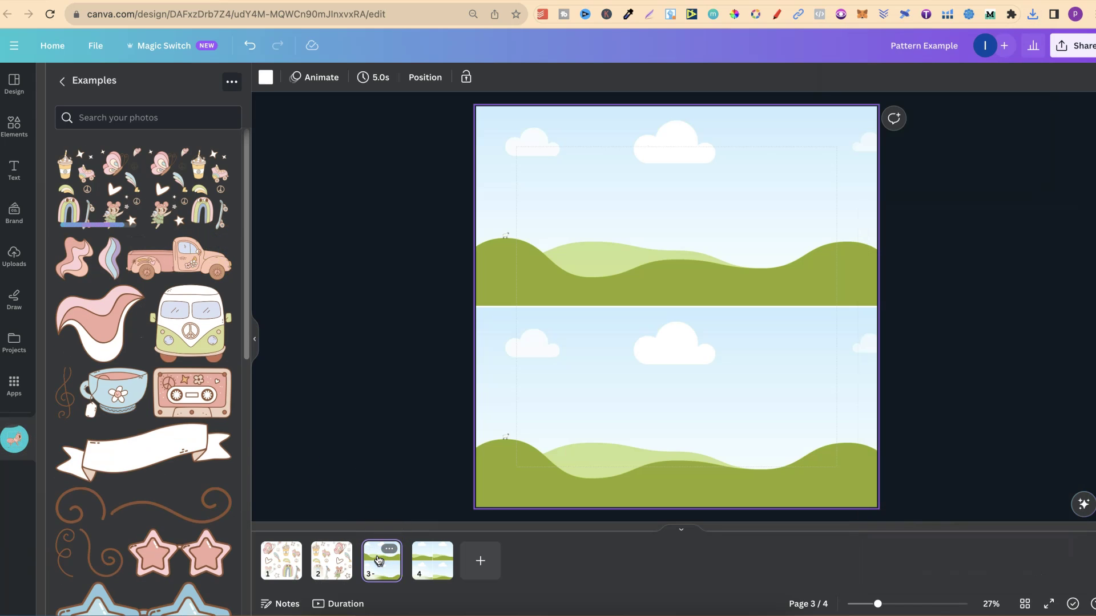
- Set page 3's two-row grid spacing to 0
{"action": "left_click", "coordinate": [633, 403]}
{"action": "left_click", "coordinate": [306, 80]}
{"action": "left_click", "coordinate": [397, 107]}
{"action": "type", "text": "0"}
{"action": "left_click", "coordinate": [456, 272]}
{"action": "left_click", "coordinate": [450, 275]}
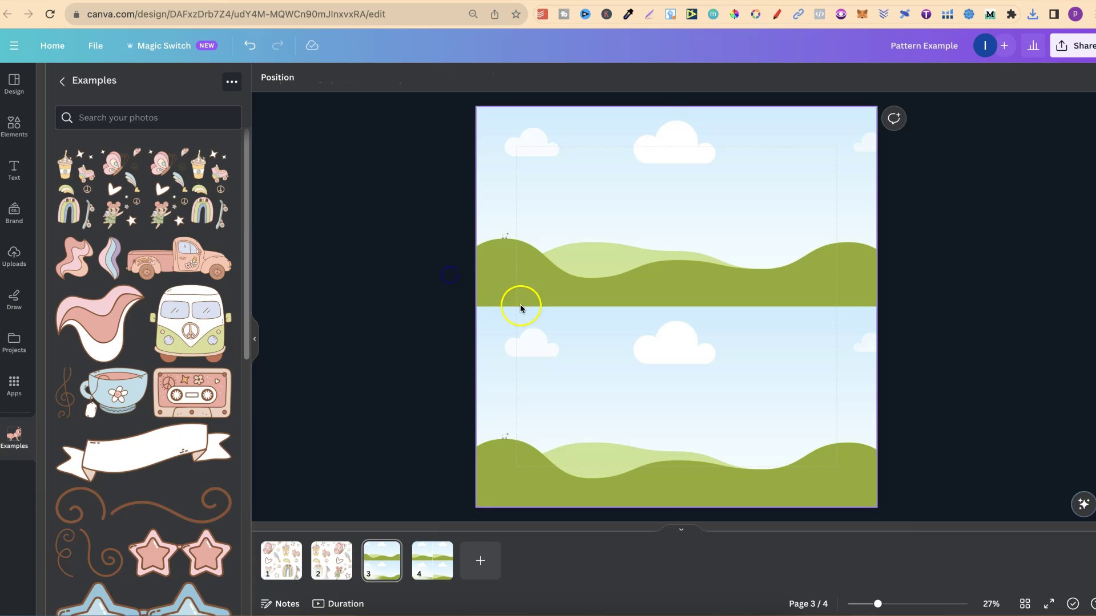
- Put the sticker pattern in the top cell, shifted up to show its lower portion
{"action": "left_click", "coordinate": [96, 185]}
{"action": "left_click_drag", "start_coordinate": [704, 288], "coordinate": [700, 227]}
{"action": "double_click", "coordinate": [731, 232]}
{"action": "left_click_drag", "start_coordinate": [738, 256], "coordinate": [740, 143]}
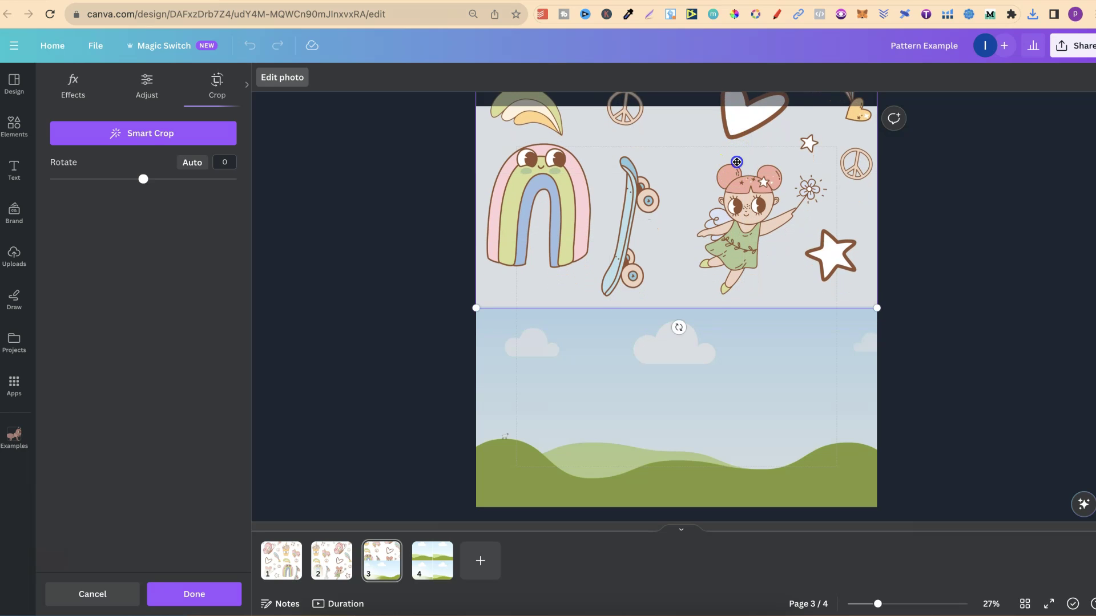
{"action": "left_click", "coordinate": [197, 593]}
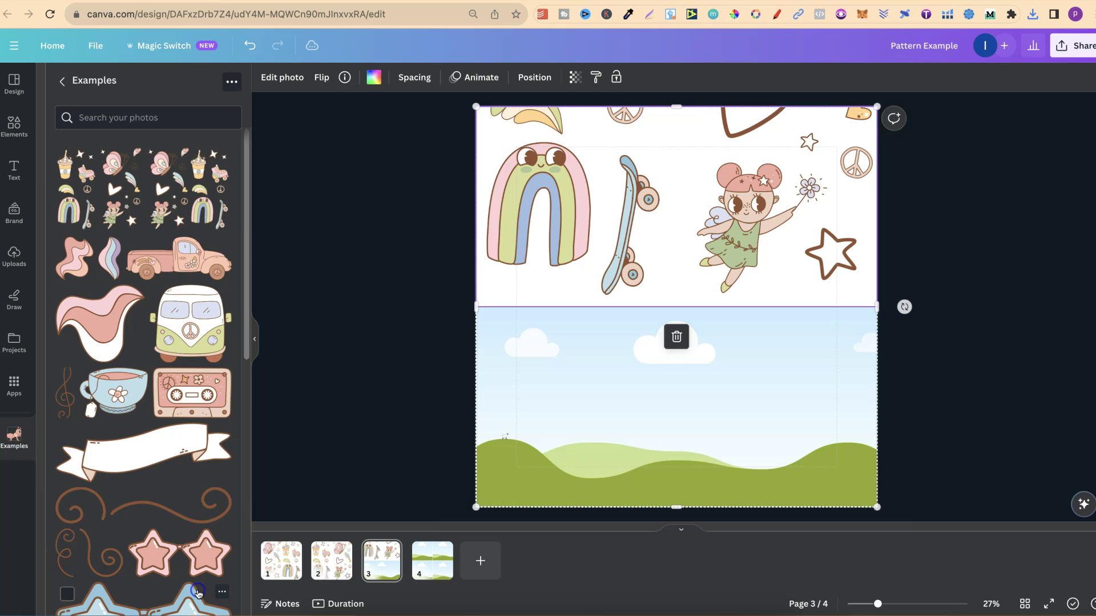
- Drop another sticker pattern copy into page 3's bottom grid cell and crop it lower
{"action": "left_click", "coordinate": [115, 177]}
{"action": "left_click_drag", "start_coordinate": [729, 308], "coordinate": [728, 379]}
{"action": "double_click", "coordinate": [688, 371]}
{"action": "left_click_drag", "start_coordinate": [711, 351], "coordinate": [712, 474]}
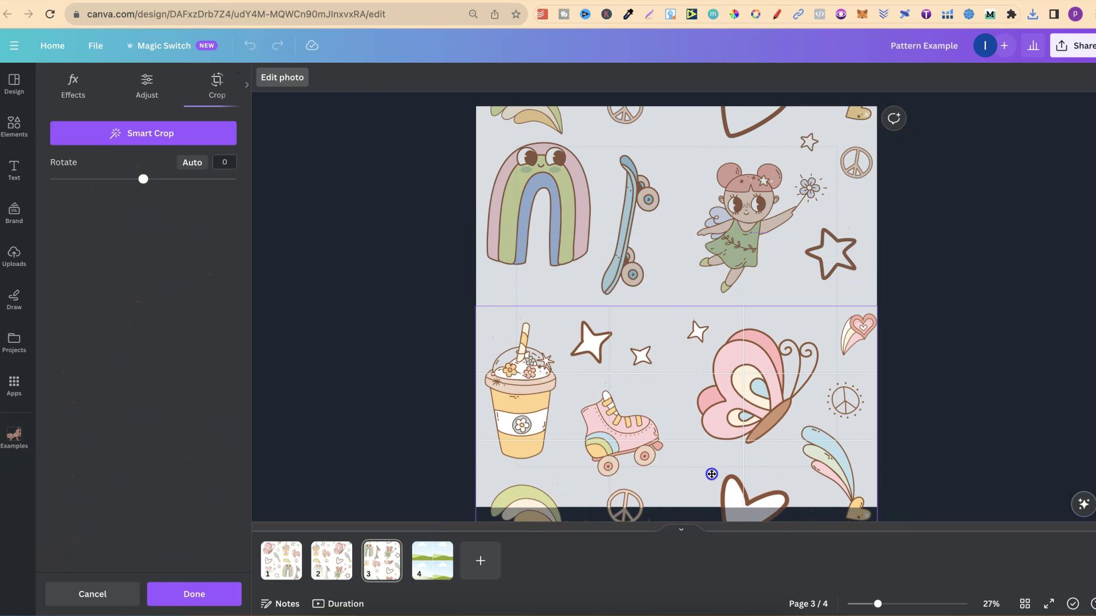
{"action": "left_click", "coordinate": [216, 596]}
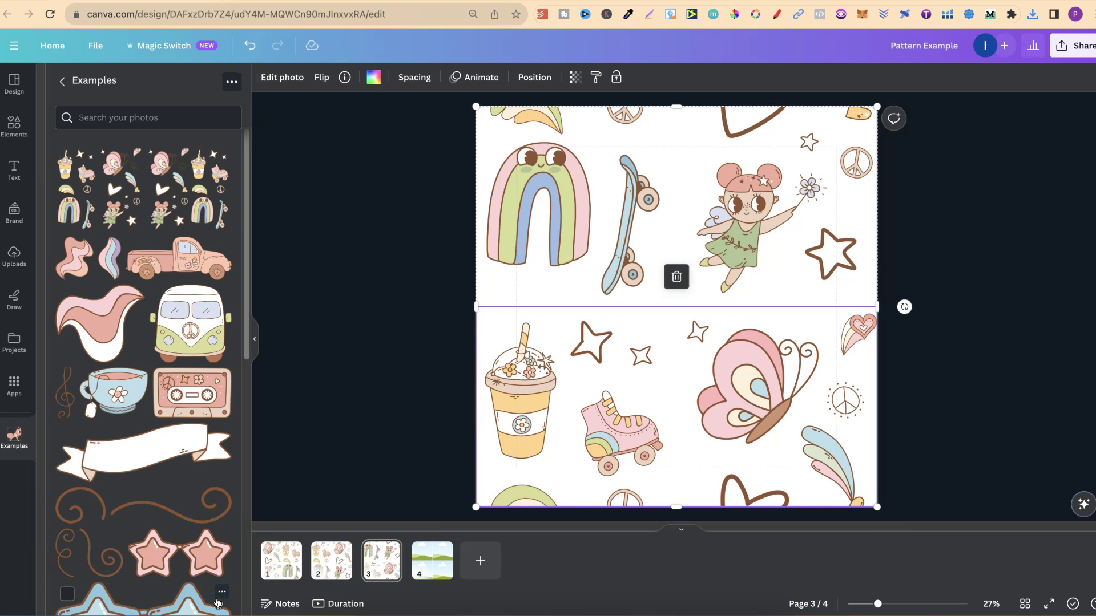
{"action": "left_click", "coordinate": [1000, 326]}
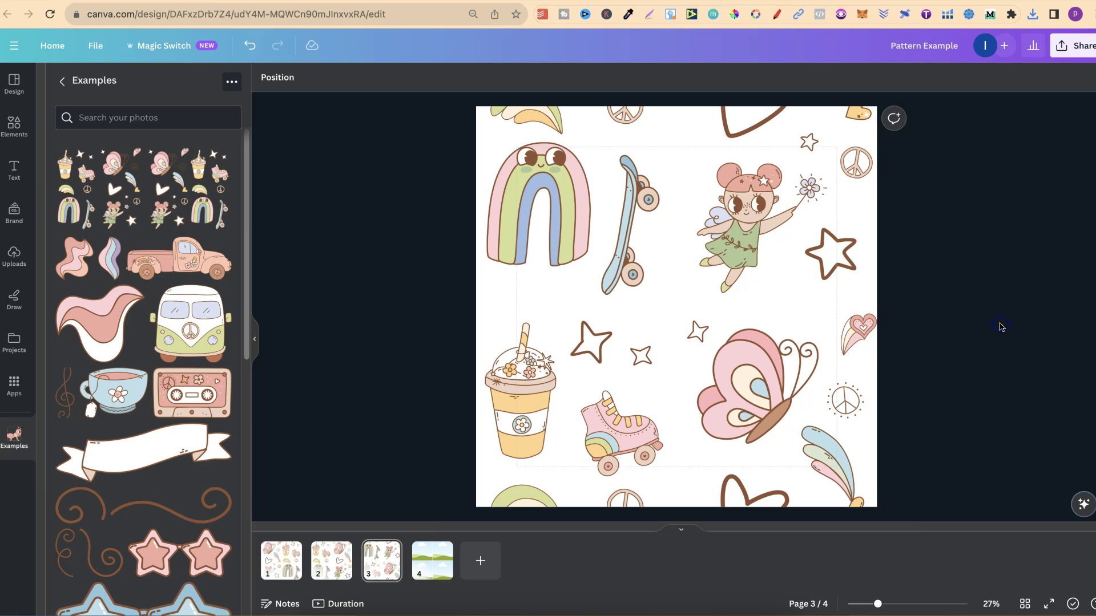
- Download page 3 as a PNG, upload the exported image into Canva, and go to page 4
{"action": "left_click", "coordinate": [1071, 46]}
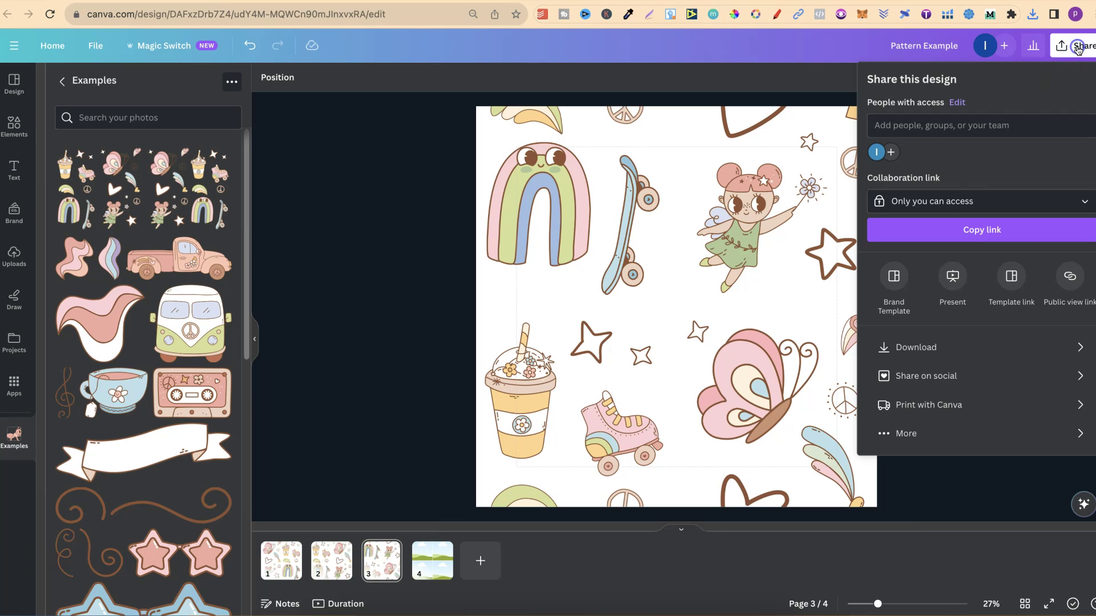
{"action": "left_click", "coordinate": [941, 357]}
{"action": "left_click", "coordinate": [923, 263]}
{"action": "type", "text": "2"}
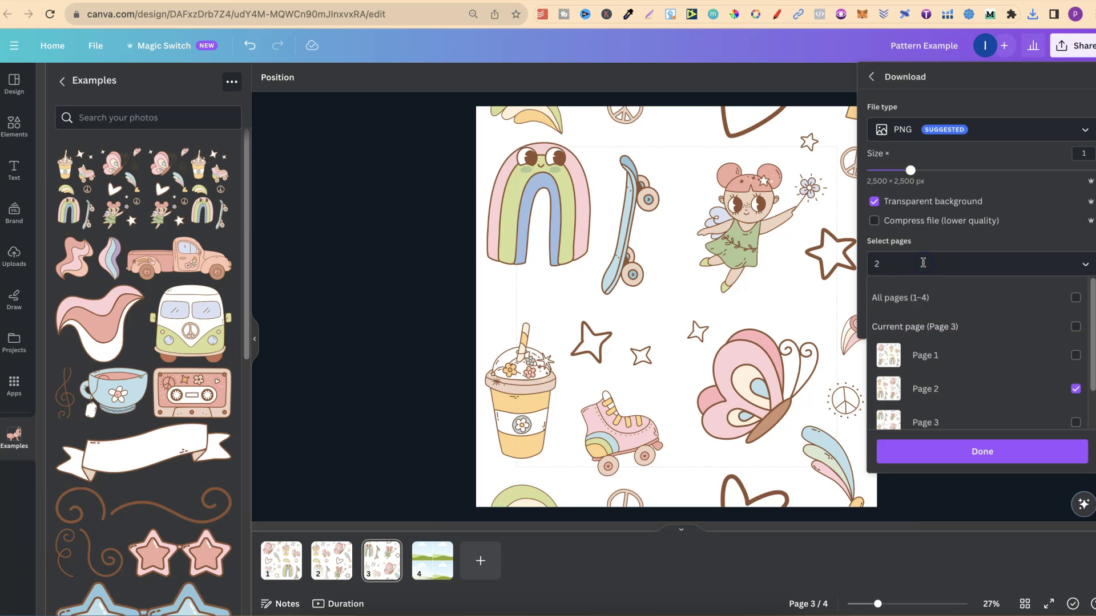
{"action": "left_click", "coordinate": [936, 249]}
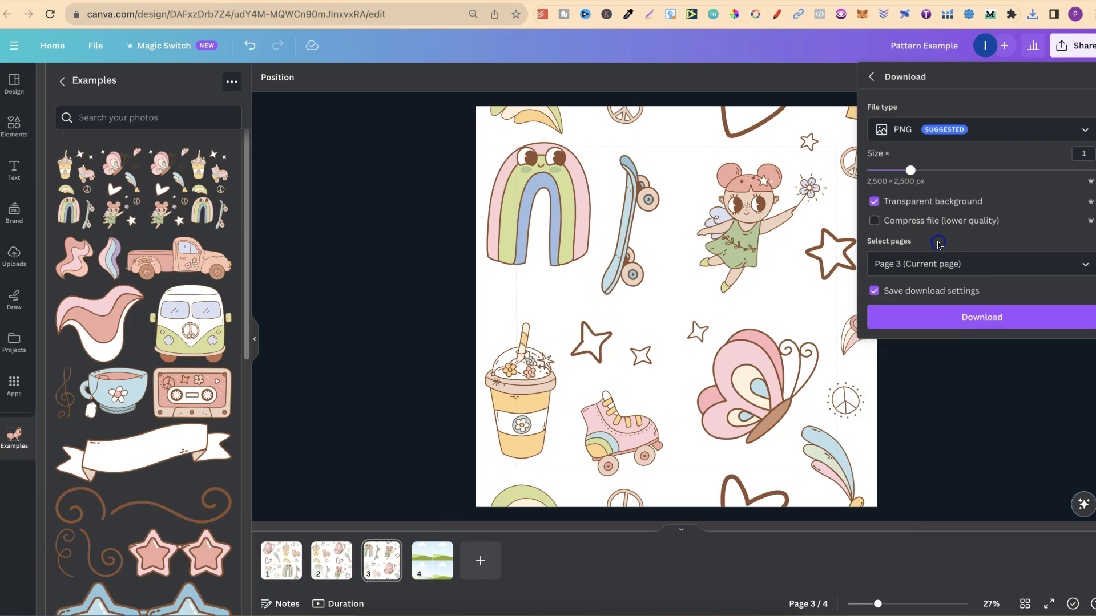
{"action": "left_click", "coordinate": [949, 315]}
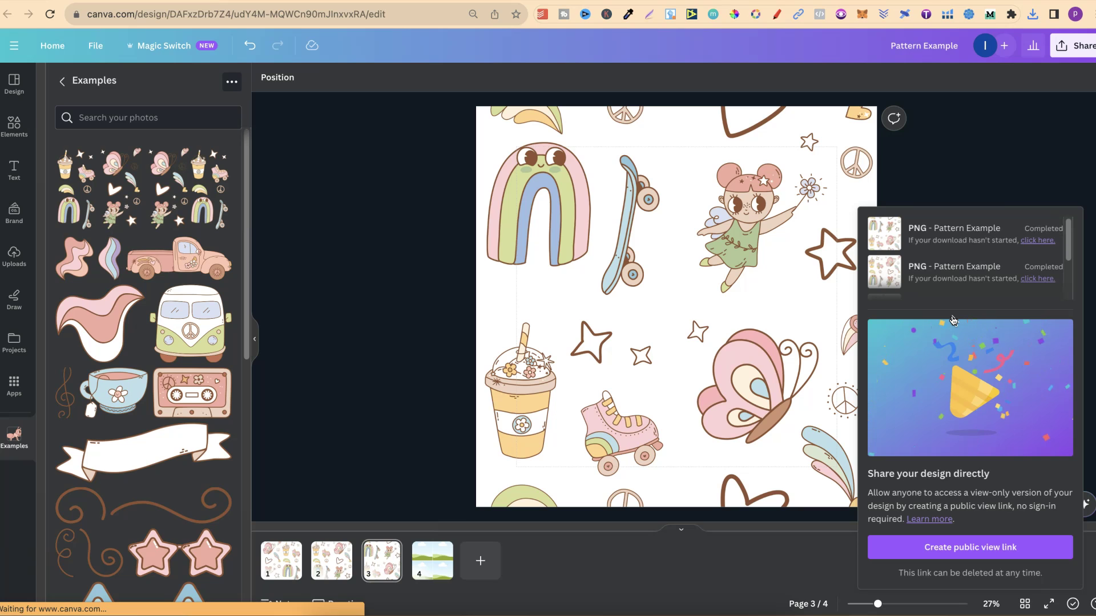
{"action": "left_click_drag", "start_coordinate": [948, 52], "coordinate": [128, 318]}
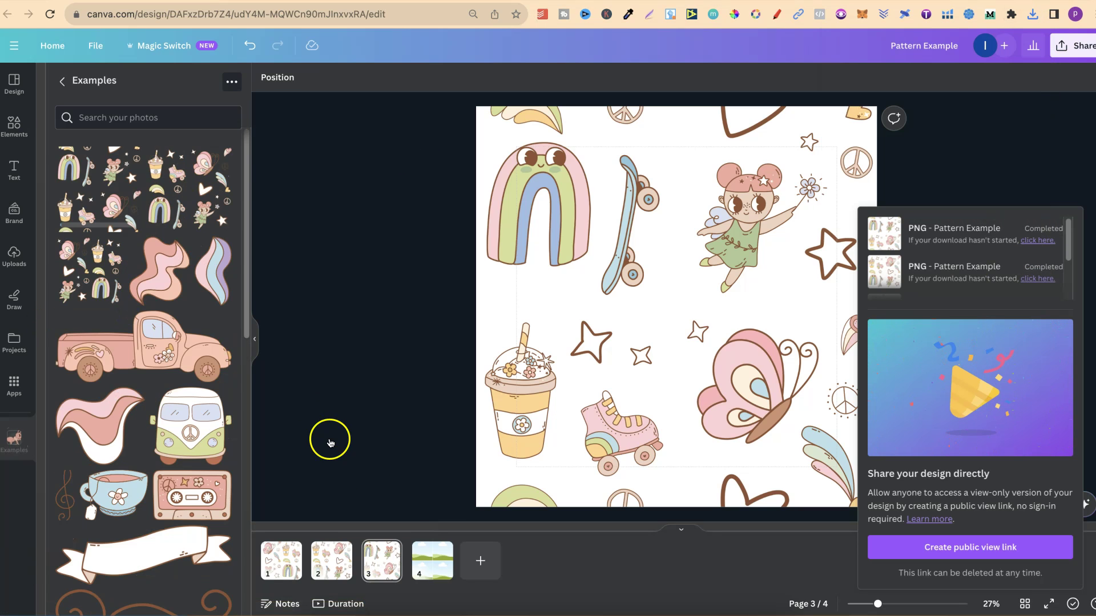
{"action": "left_click", "coordinate": [431, 564]}
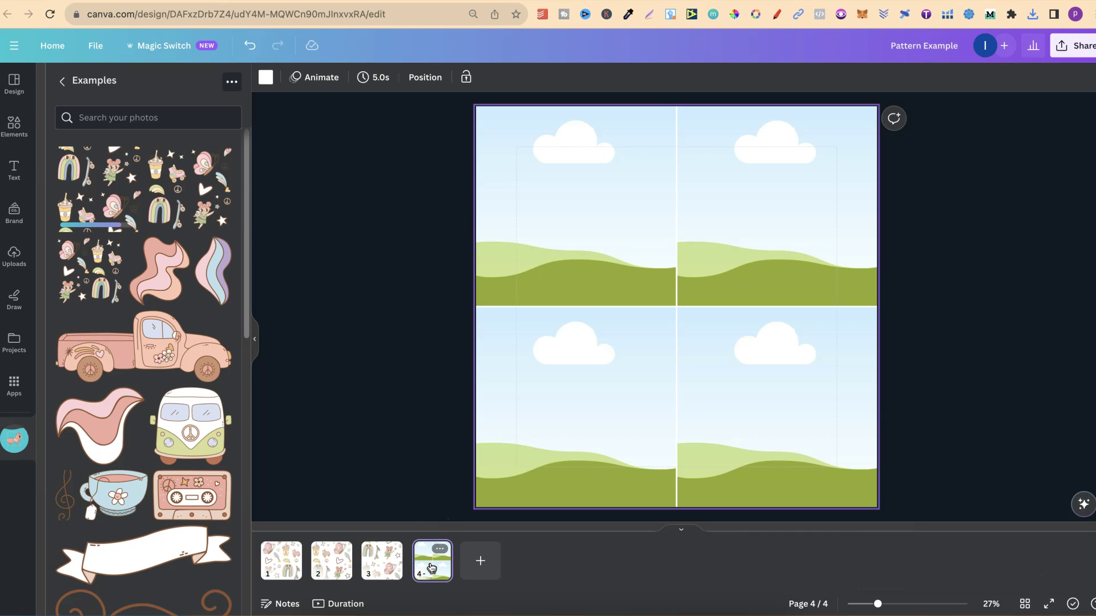
- Set page 4's grid spacing to 0 and add the sticker pattern image
{"action": "left_click", "coordinate": [432, 565]}
{"action": "left_click", "coordinate": [612, 414]}
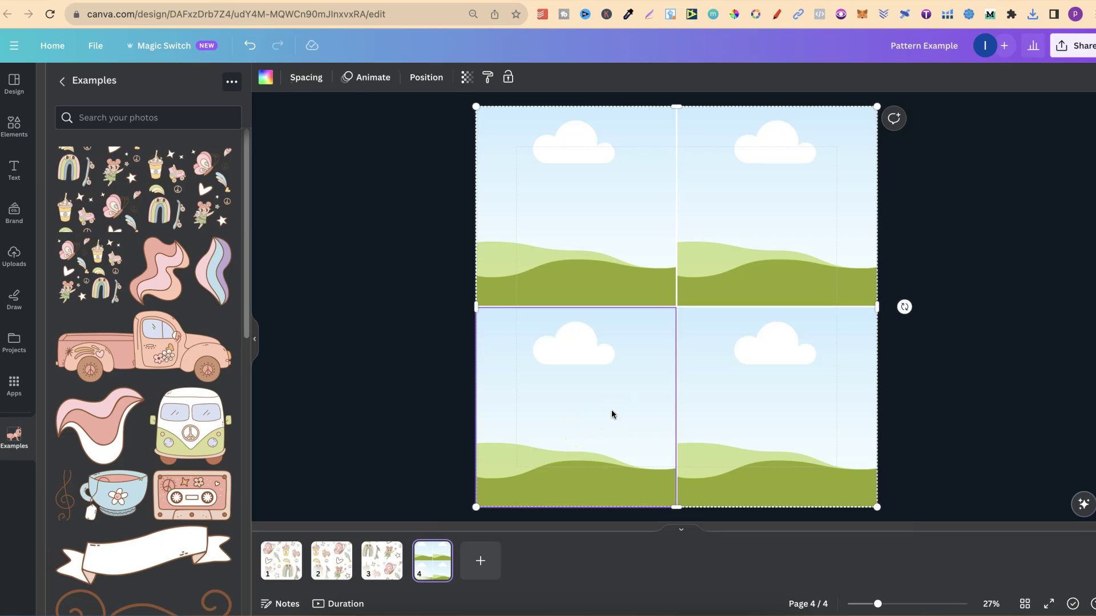
{"action": "left_click", "coordinate": [305, 78]}
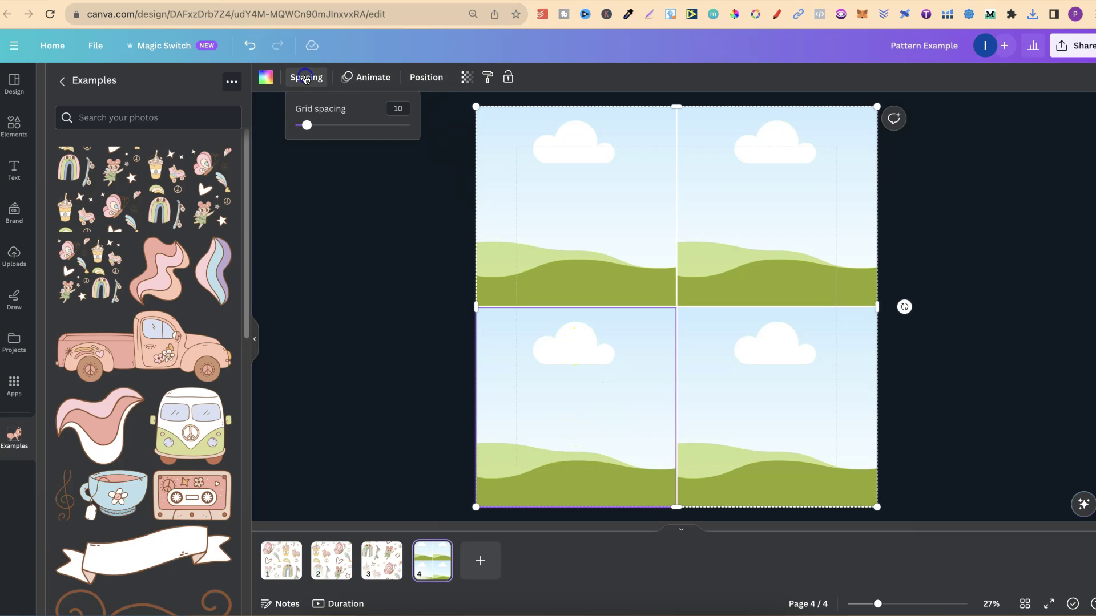
{"action": "left_click", "coordinate": [397, 109]}
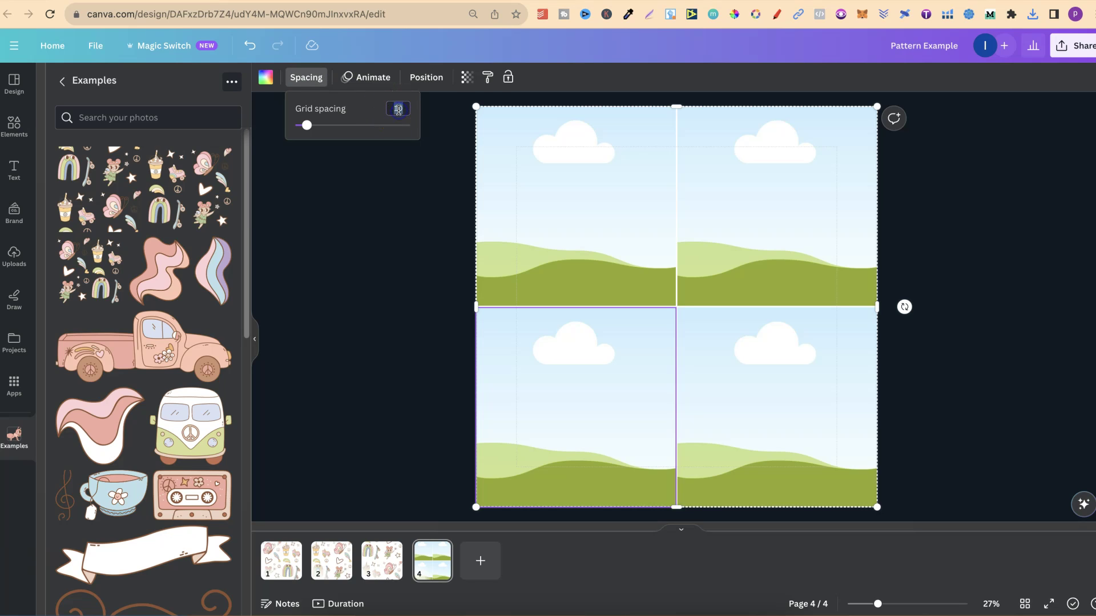
{"action": "key", "text": "BackSpace"}
{"action": "type", "text": "0"}
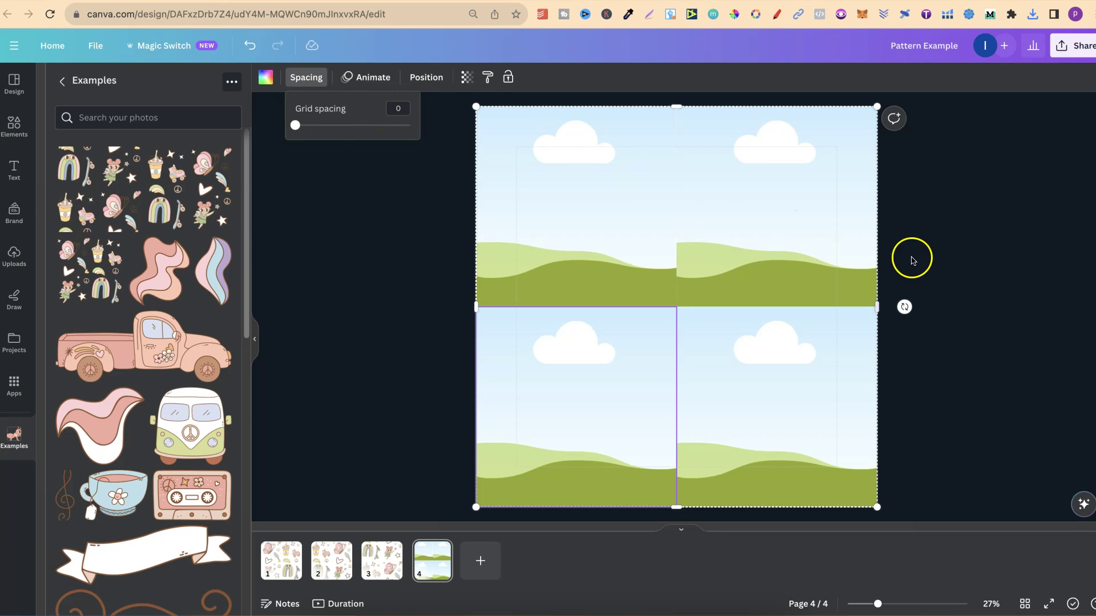
{"action": "left_click", "coordinate": [692, 252]}
{"action": "left_click", "coordinate": [920, 380]}
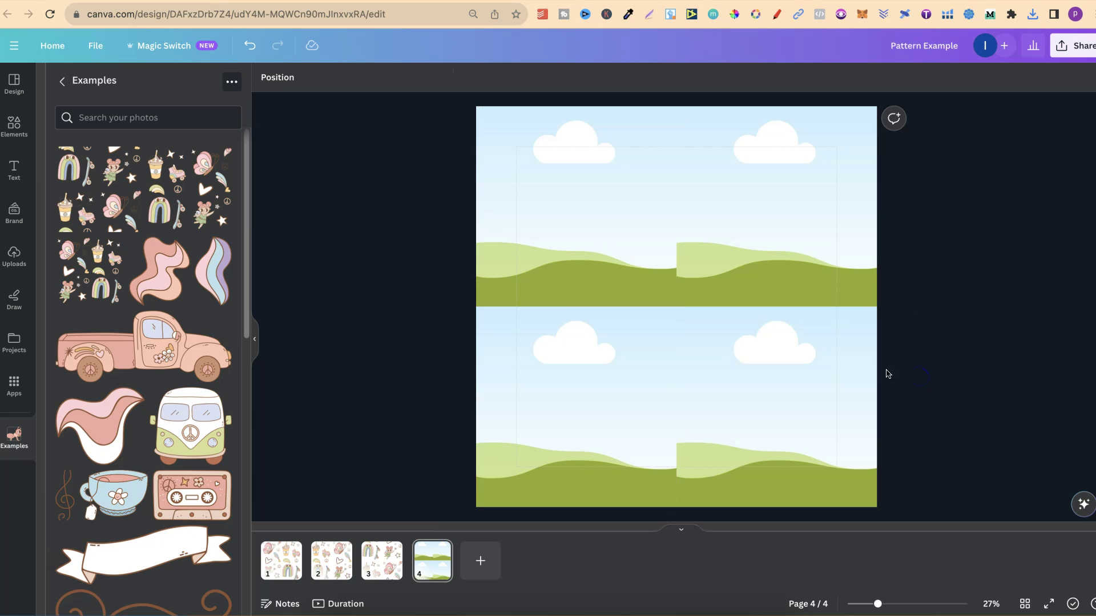
{"action": "left_click", "coordinate": [98, 195]}
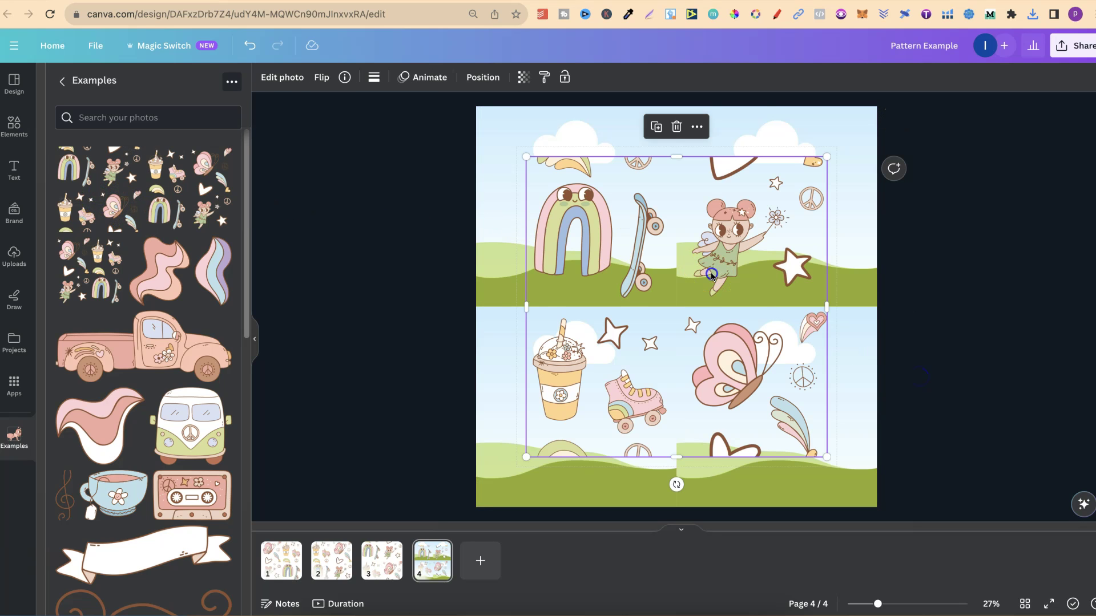
- Place pattern copies in the top-left, top-right, bottom-left and bottom-right grid cells
{"action": "left_click_drag", "start_coordinate": [714, 275], "coordinate": [626, 208]}
{"action": "left_click", "coordinate": [94, 186]}
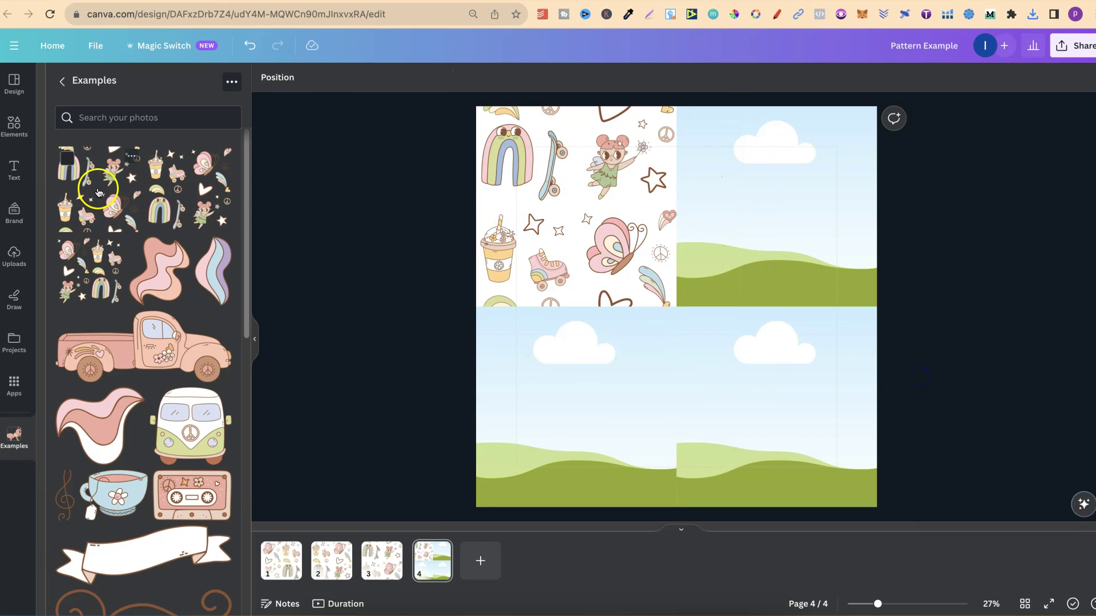
{"action": "left_click_drag", "start_coordinate": [738, 346], "coordinate": [811, 251]}
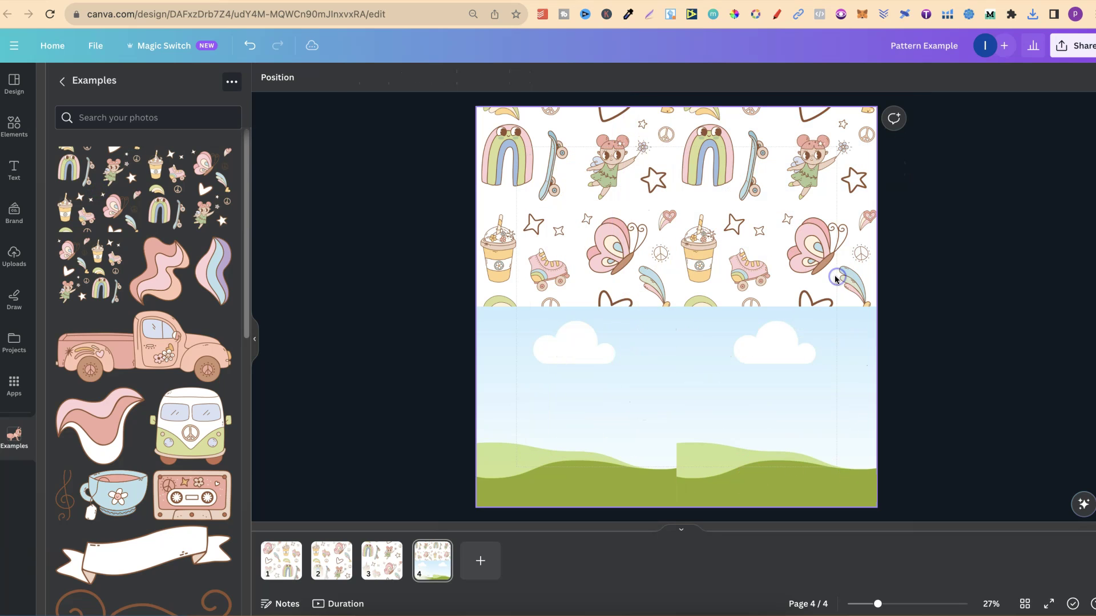
{"action": "left_click", "coordinate": [89, 182]}
{"action": "left_click_drag", "start_coordinate": [674, 257], "coordinate": [573, 342]}
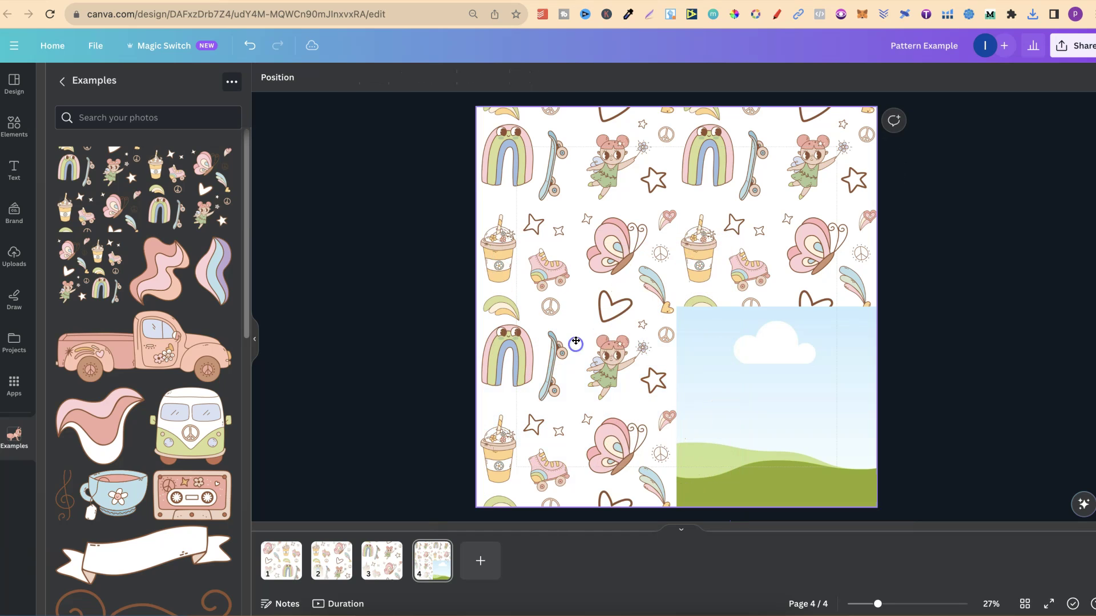
{"action": "left_click", "coordinate": [96, 184]}
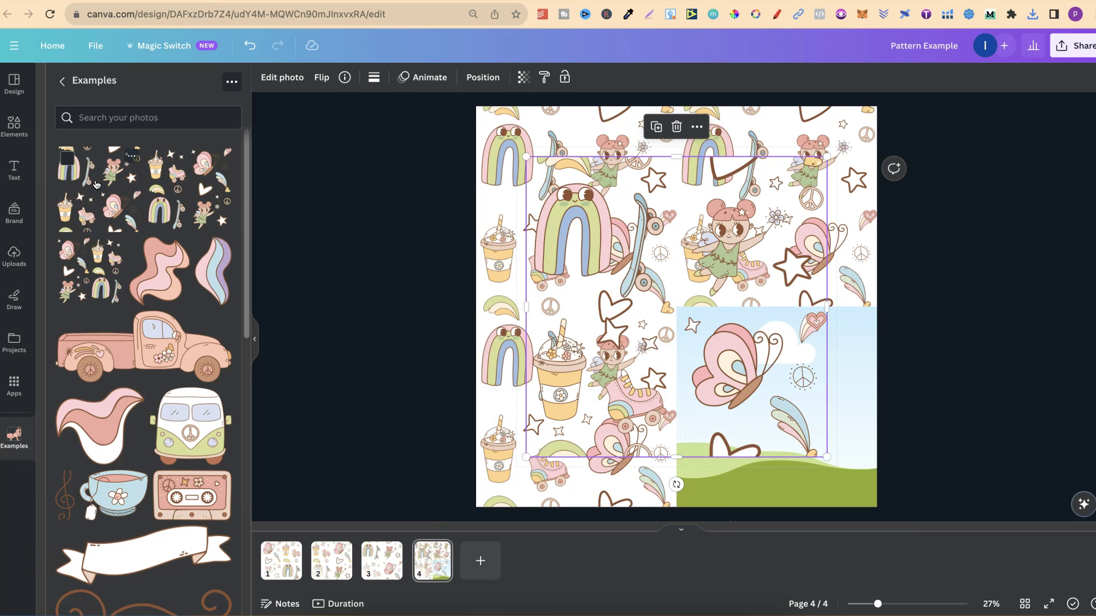
{"action": "left_click_drag", "start_coordinate": [672, 329], "coordinate": [772, 406]}
{"action": "left_click", "coordinate": [989, 357]}
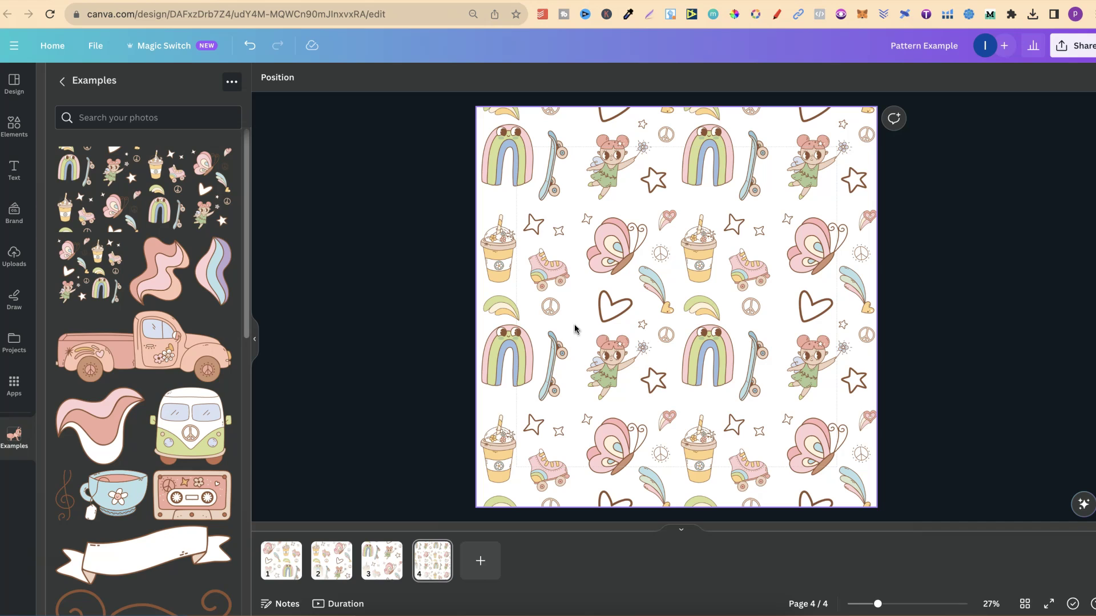
- Download page 4 as a PNG, then add a blank fifth page
{"action": "left_click", "coordinate": [279, 567]}
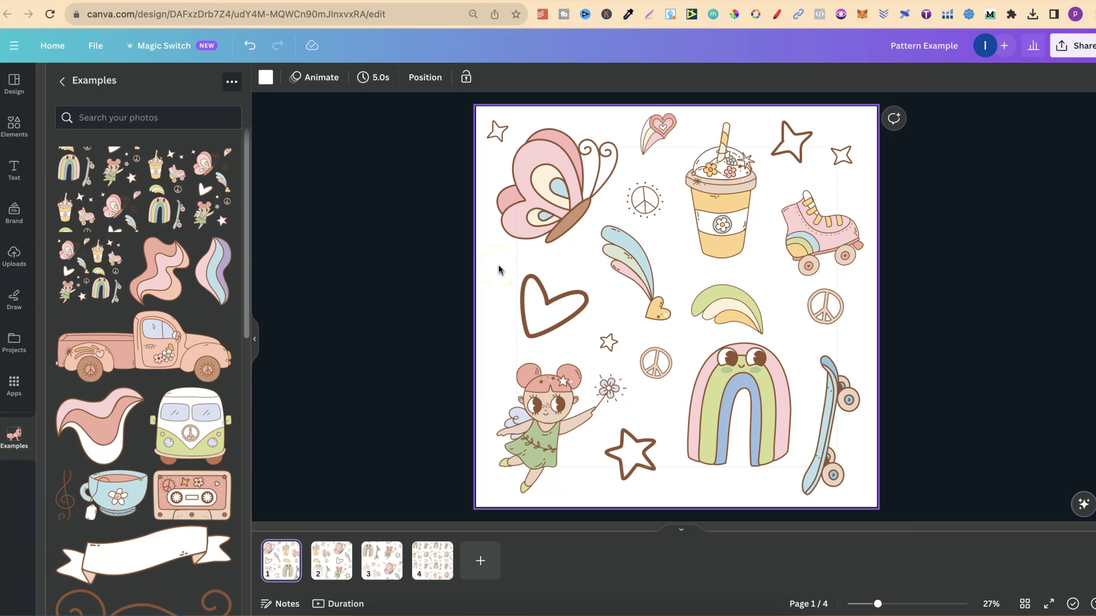
{"action": "left_click", "coordinate": [434, 564]}
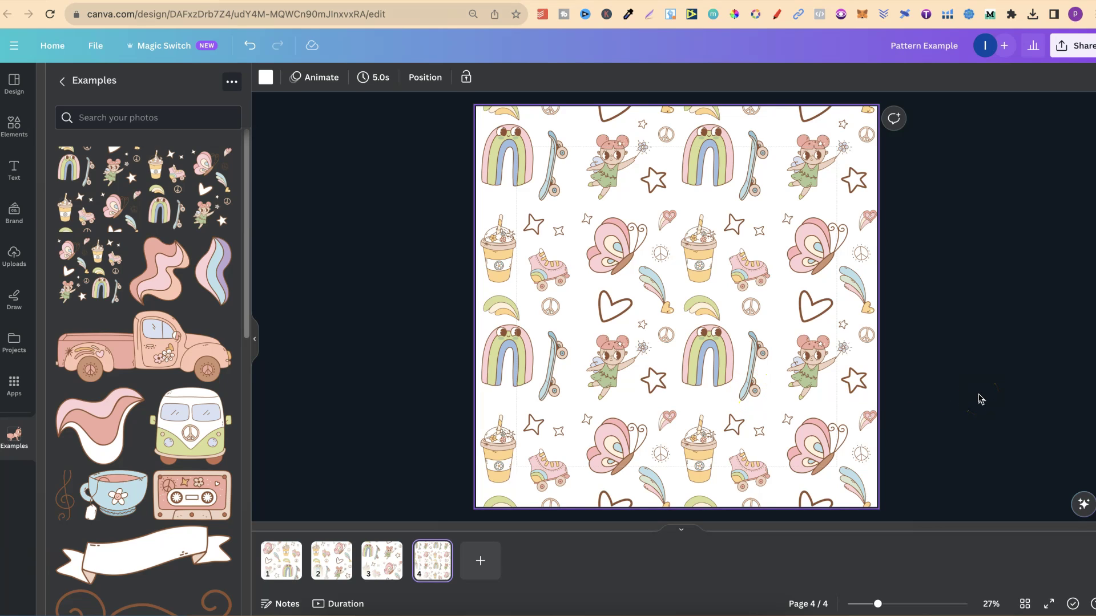
{"action": "left_click", "coordinate": [1072, 46]}
{"action": "left_click", "coordinate": [927, 349]}
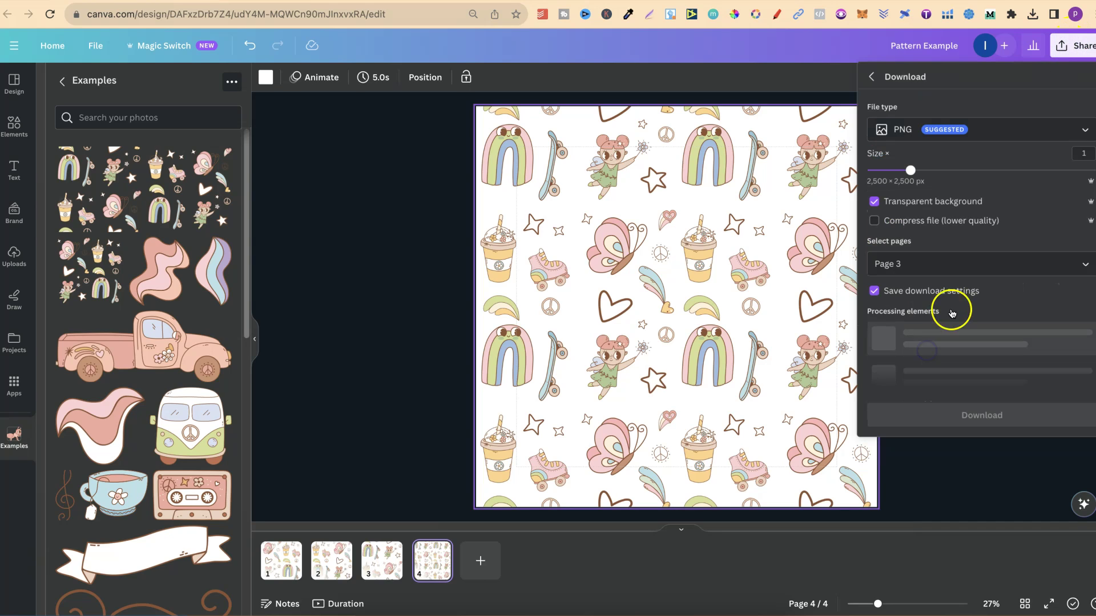
{"action": "left_click", "coordinate": [946, 265]}
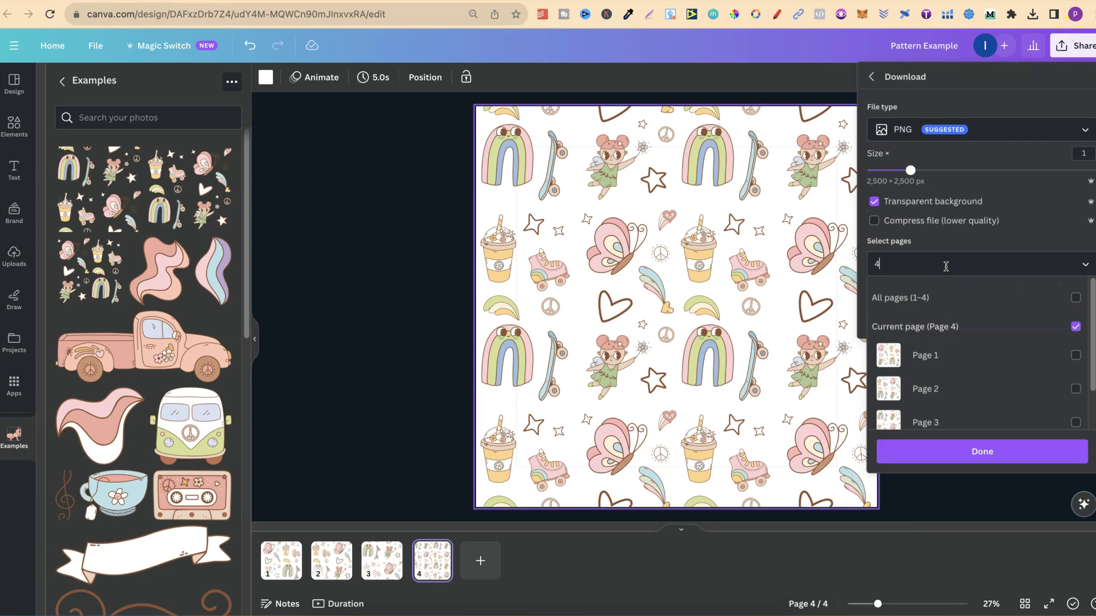
{"action": "left_click", "coordinate": [967, 261]}
{"action": "left_click", "coordinate": [976, 316]}
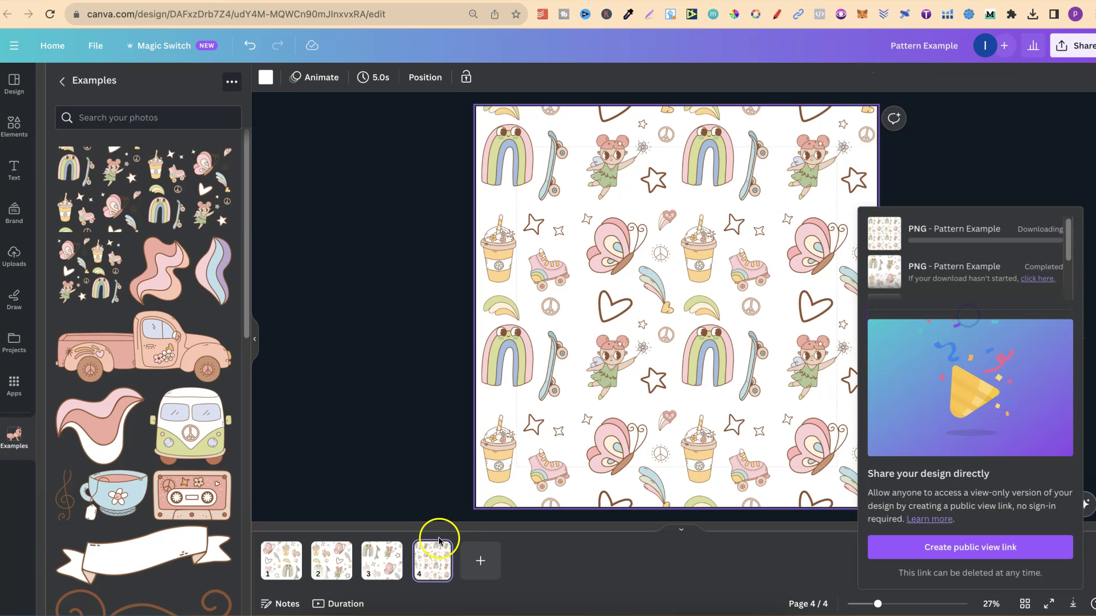
{"action": "left_click", "coordinate": [472, 564]}
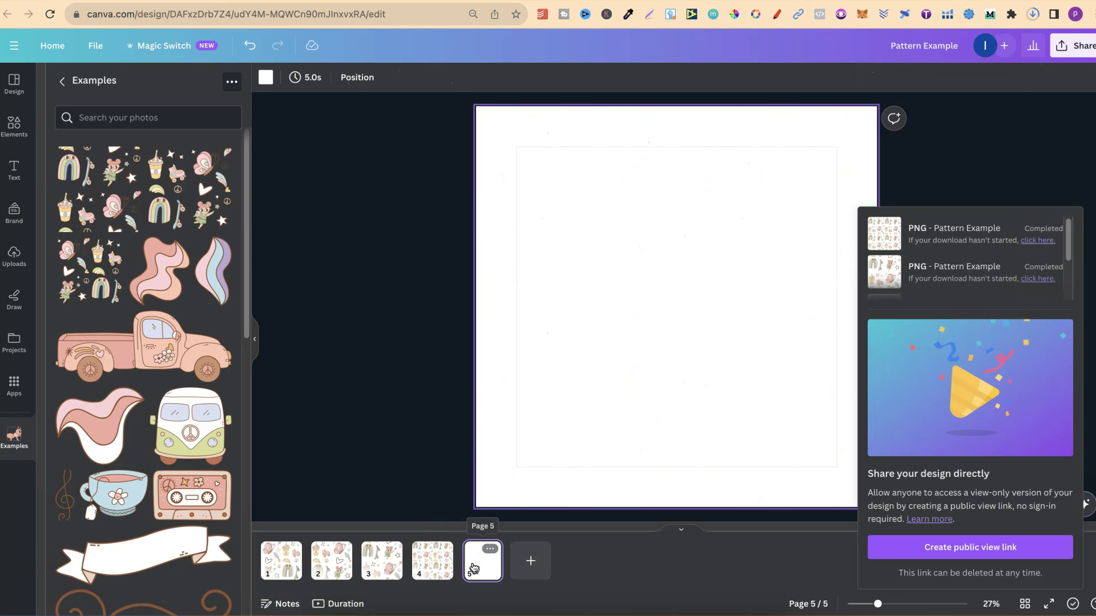
- Upload the new tile PNG, trash three older pattern images, and place the tile on page 5
{"action": "left_click", "coordinate": [1032, 14]}
{"action": "left_click_drag", "start_coordinate": [968, 41], "coordinate": [183, 205]}
{"action": "left_click", "coordinate": [159, 166]}
{"action": "left_click", "coordinate": [67, 250]}
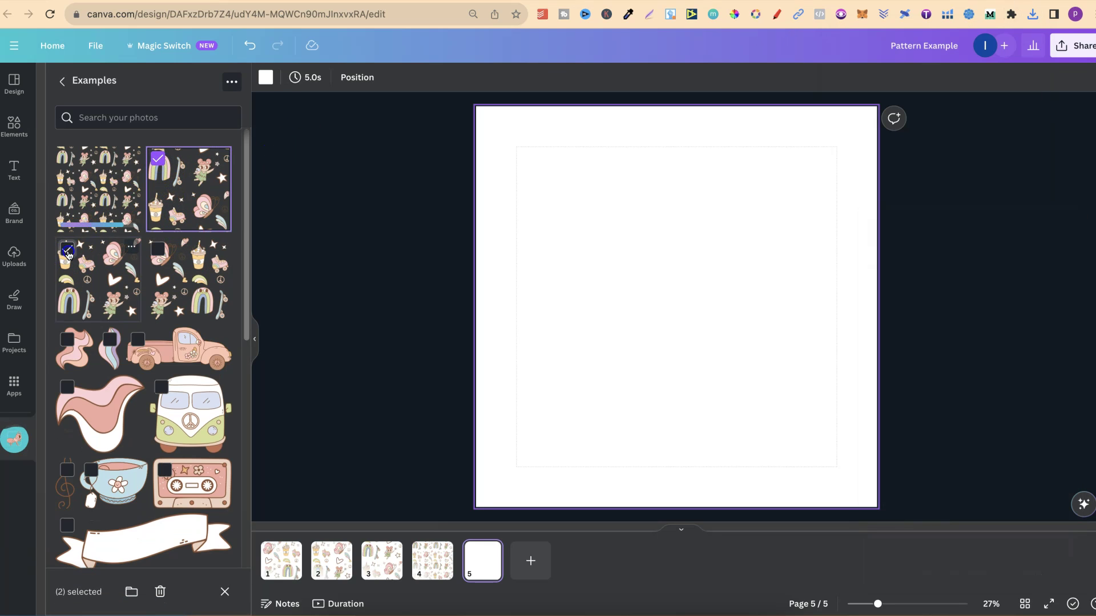
{"action": "left_click", "coordinate": [158, 250]}
{"action": "left_click", "coordinate": [160, 591]}
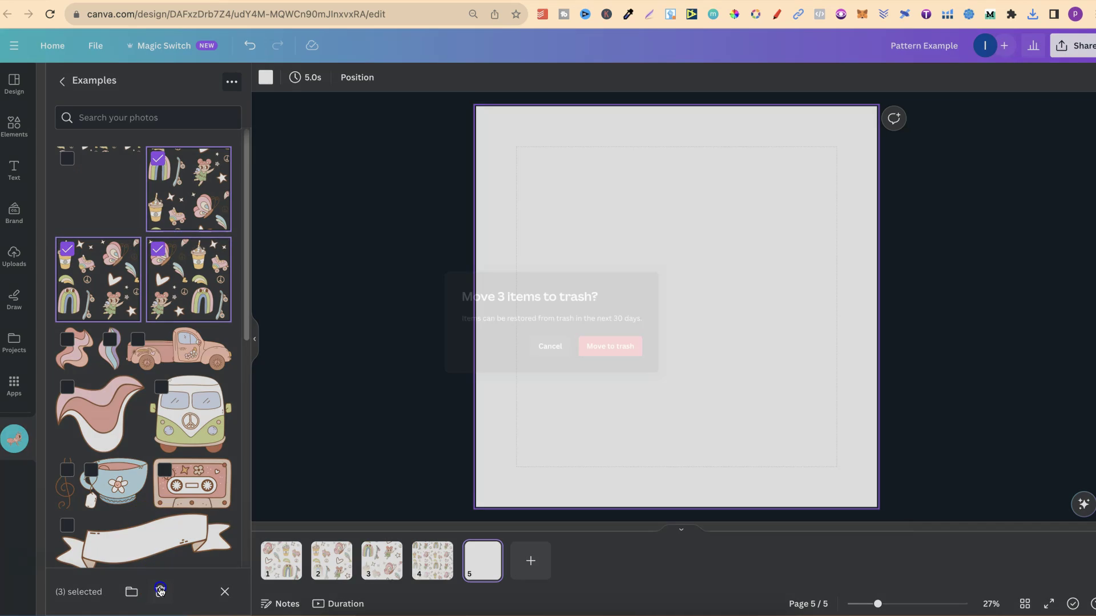
{"action": "left_click", "coordinate": [610, 346]}
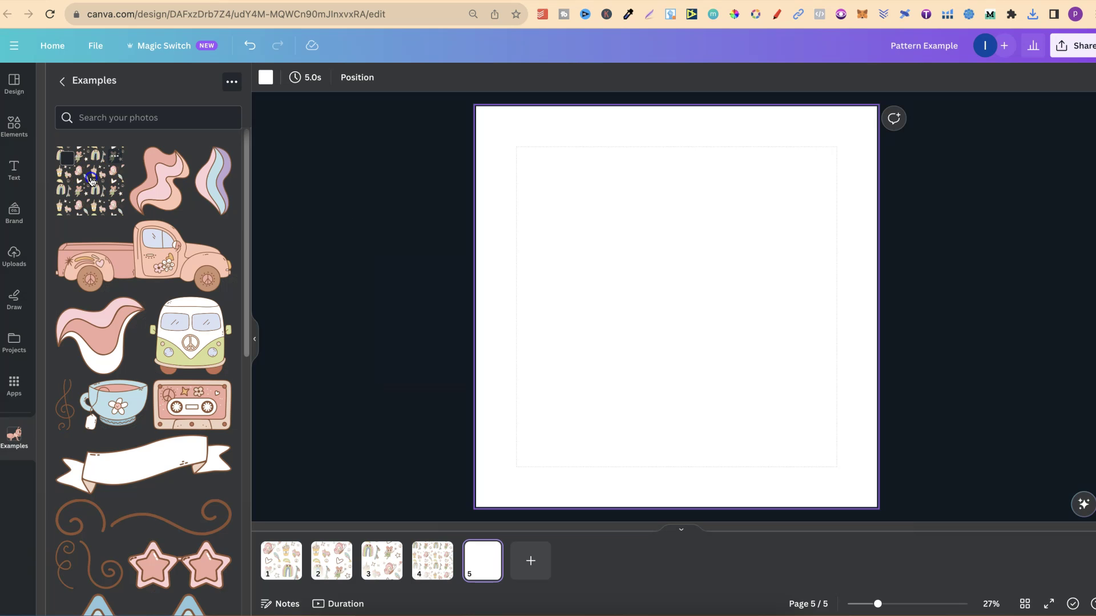
{"action": "left_click", "coordinate": [91, 181]}
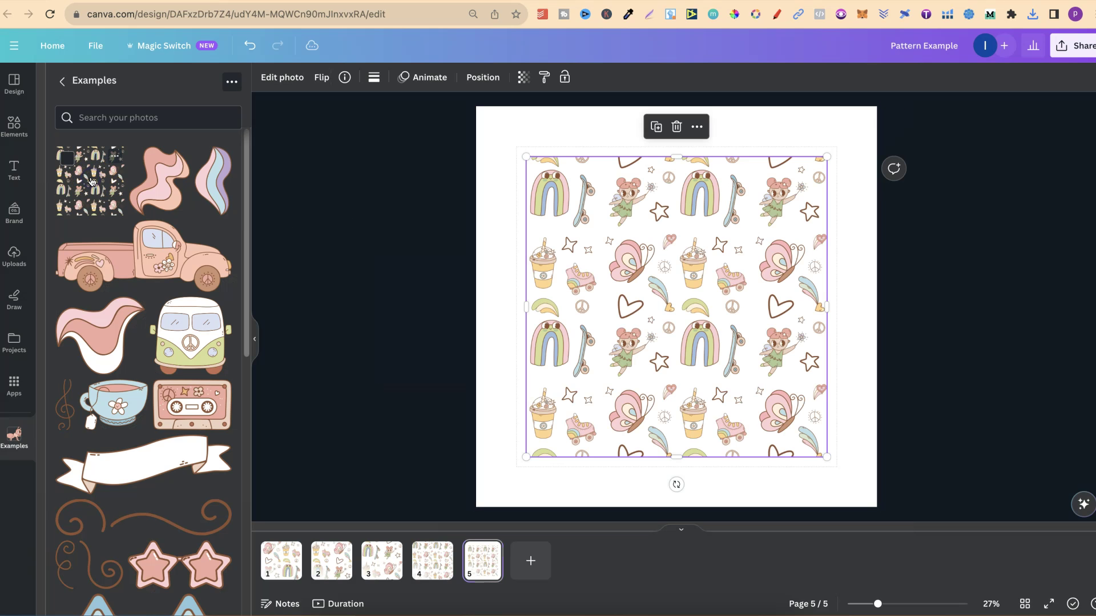
{"action": "left_click", "coordinate": [566, 127]}
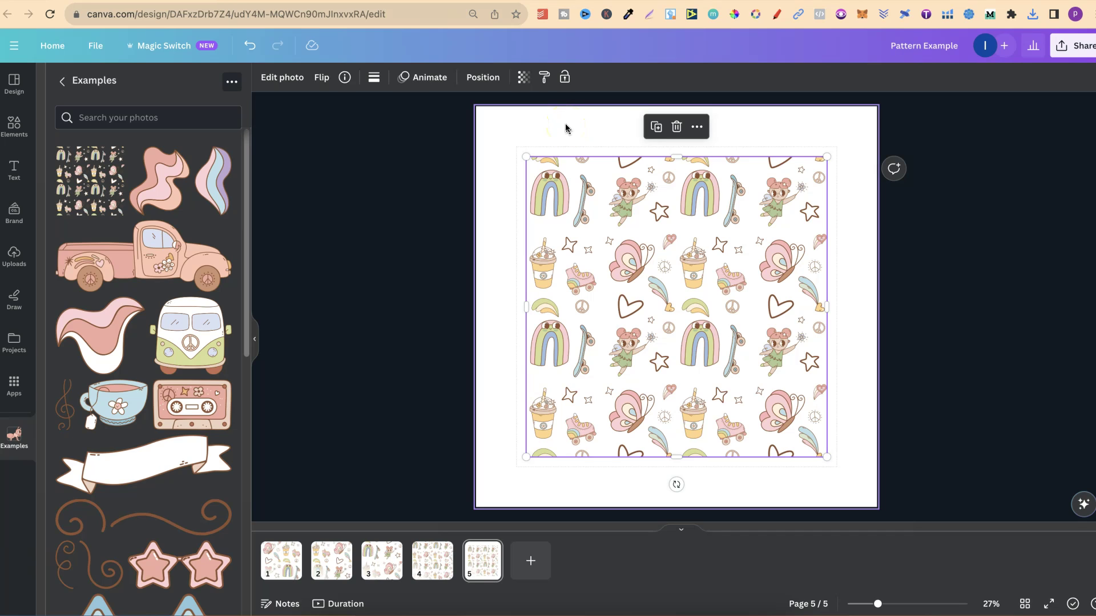
- Make the page background pink and enlarge the pattern tile from its corners
{"action": "left_click", "coordinate": [265, 77]}
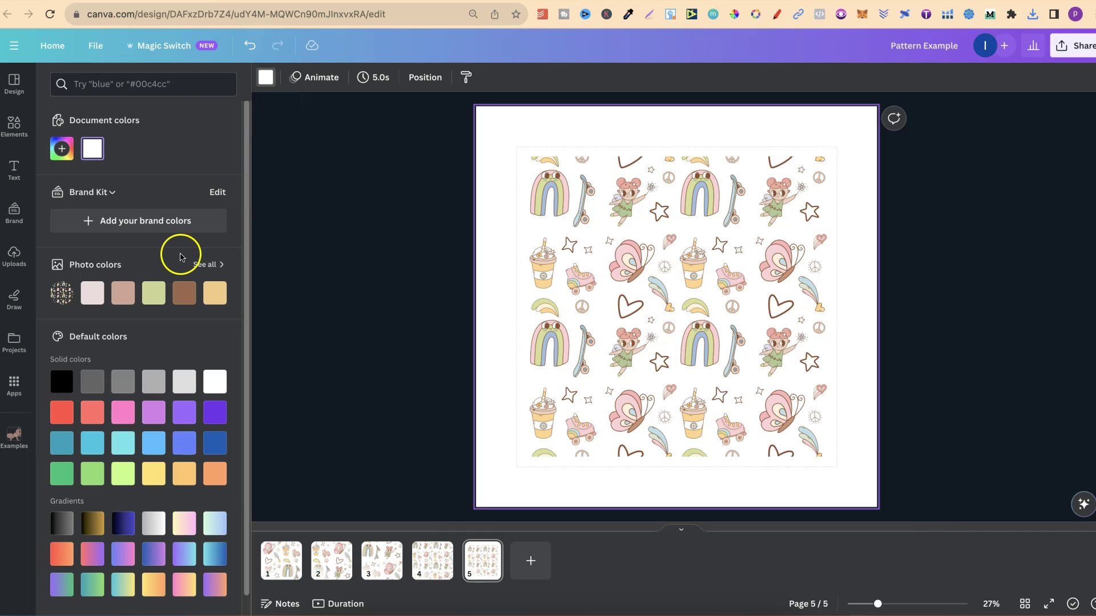
{"action": "left_click", "coordinate": [121, 413]}
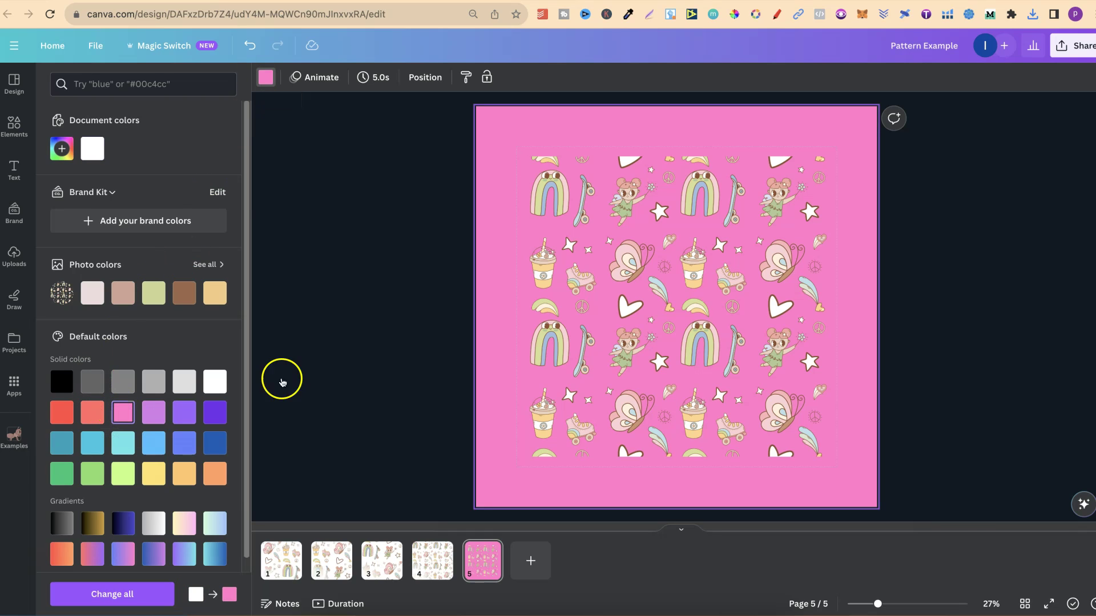
{"action": "left_click", "coordinate": [524, 434]}
{"action": "left_click_drag", "start_coordinate": [523, 457], "coordinate": [465, 491]}
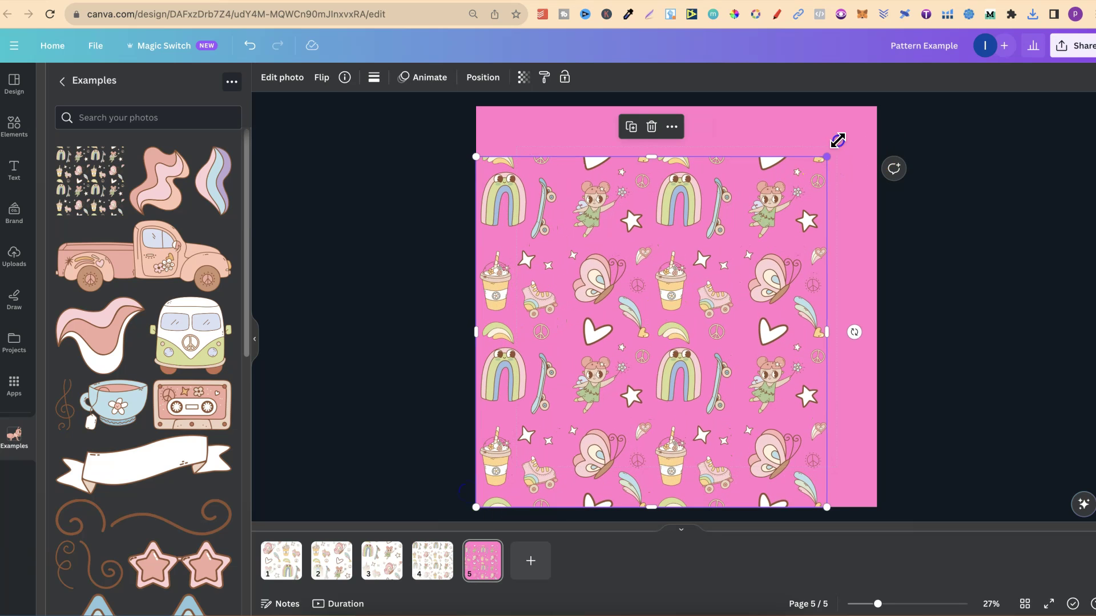
{"action": "left_click_drag", "start_coordinate": [837, 140], "coordinate": [848, 122]}
- Switch the background to purple, stretch the tile to fill the page, and hide the panel
{"action": "left_click", "coordinate": [870, 194]}
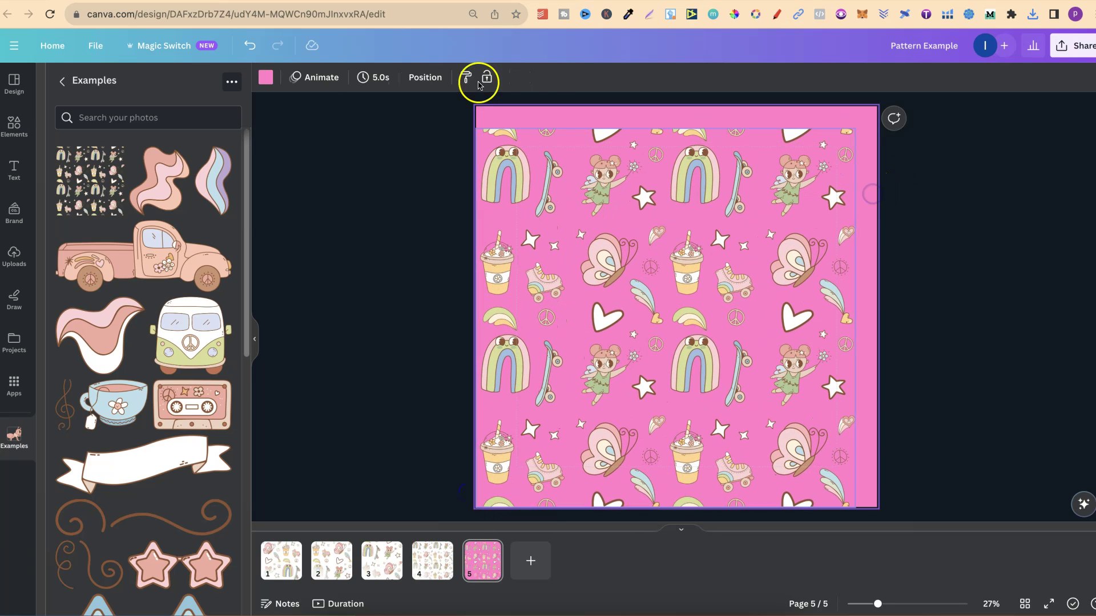
{"action": "left_click", "coordinate": [265, 77]}
{"action": "left_click", "coordinate": [150, 415]}
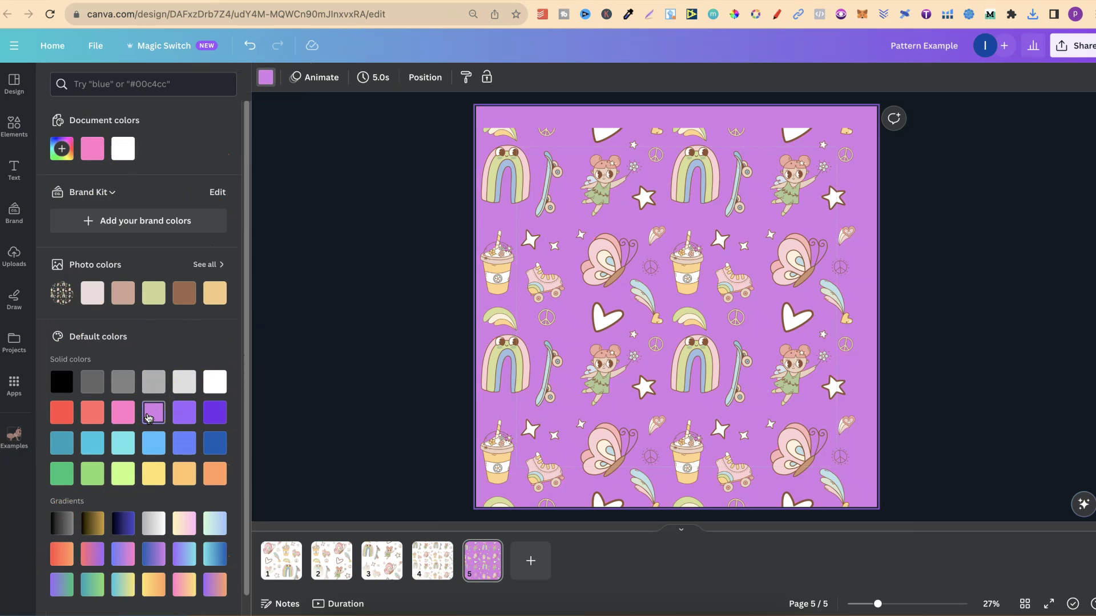
{"action": "left_click", "coordinate": [759, 348]}
{"action": "left_click_drag", "start_coordinate": [857, 132], "coordinate": [877, 102]}
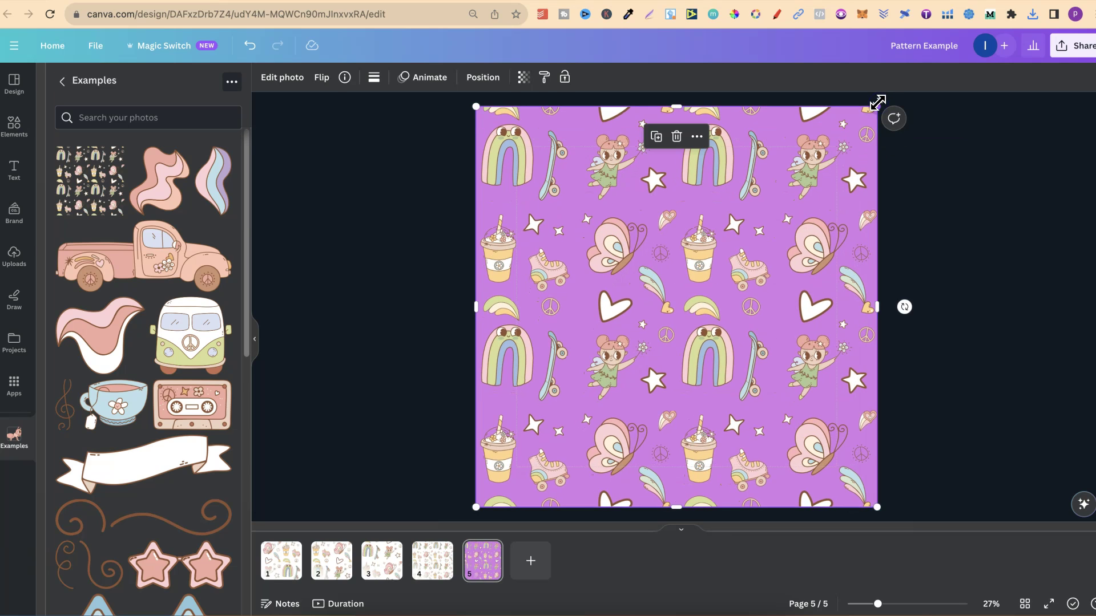
{"action": "left_click", "coordinate": [946, 244]}
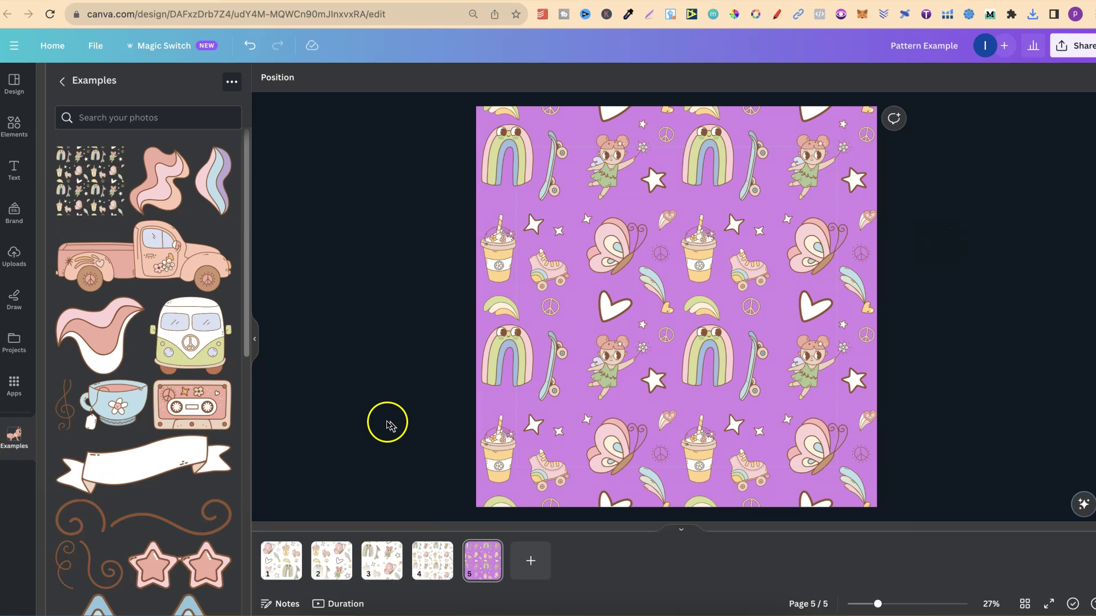
{"action": "left_click", "coordinate": [253, 336]}
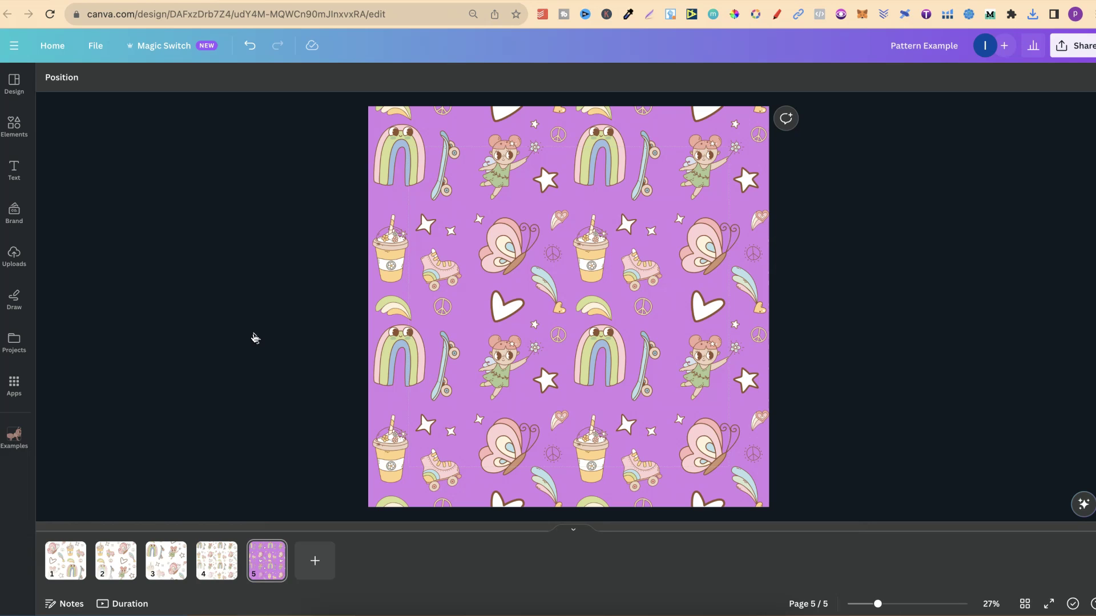
{"action": "left_click", "coordinate": [261, 157]}
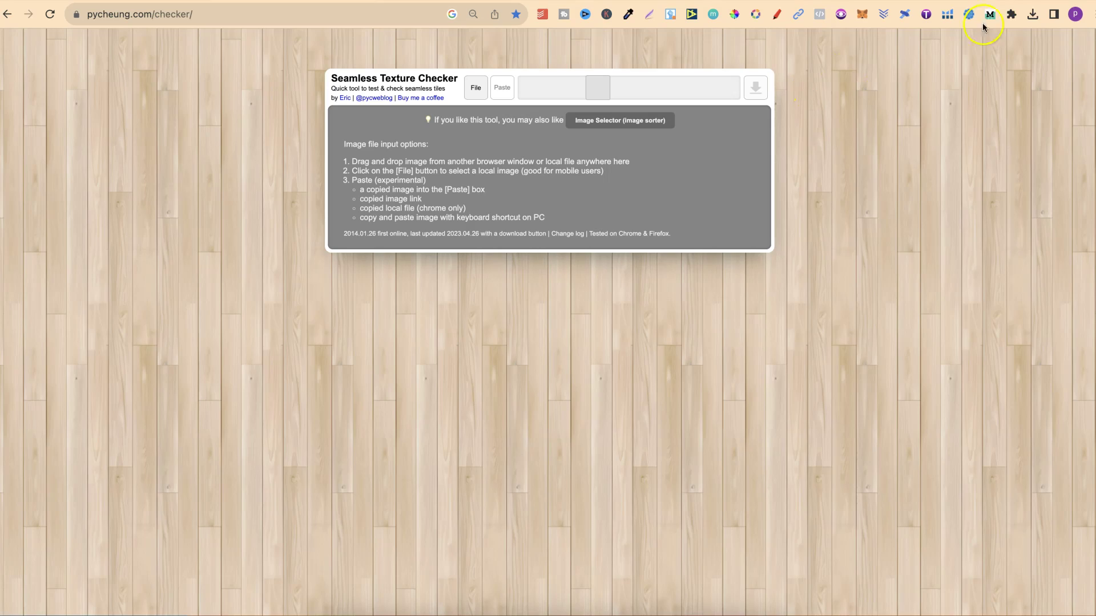
- Load the exported pattern PNG into the texture checker, enlarge the tiles, and return to Canva
{"action": "left_click", "coordinate": [1032, 14]}
{"action": "left_click_drag", "start_coordinate": [873, 69], "coordinate": [591, 160]}
{"action": "left_click_drag", "start_coordinate": [593, 87], "coordinate": [571, 92]}
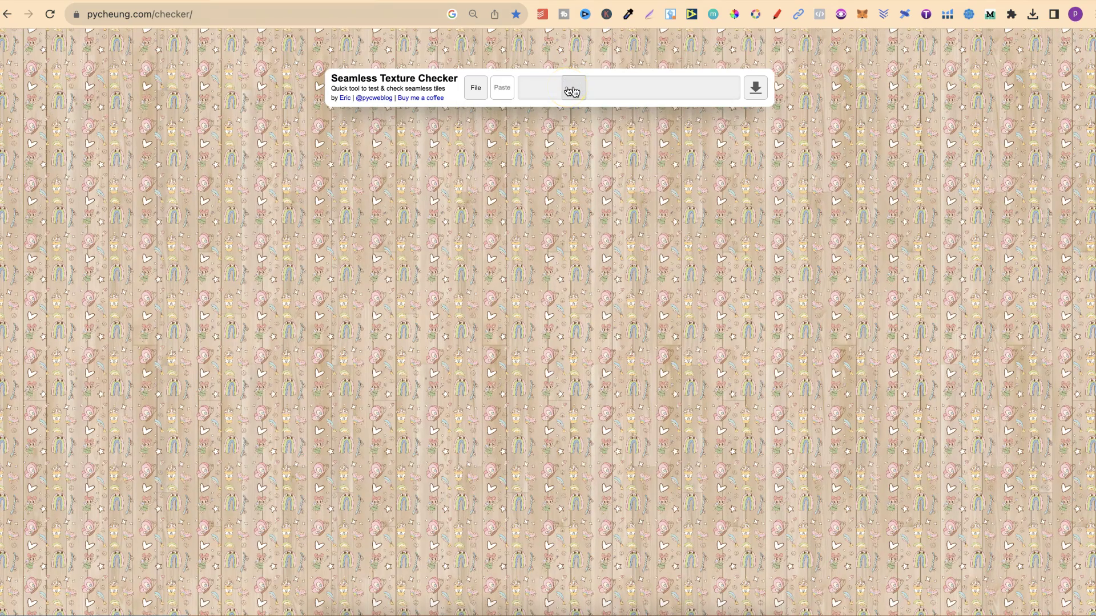
{"action": "left_click", "coordinate": [162, 1]}
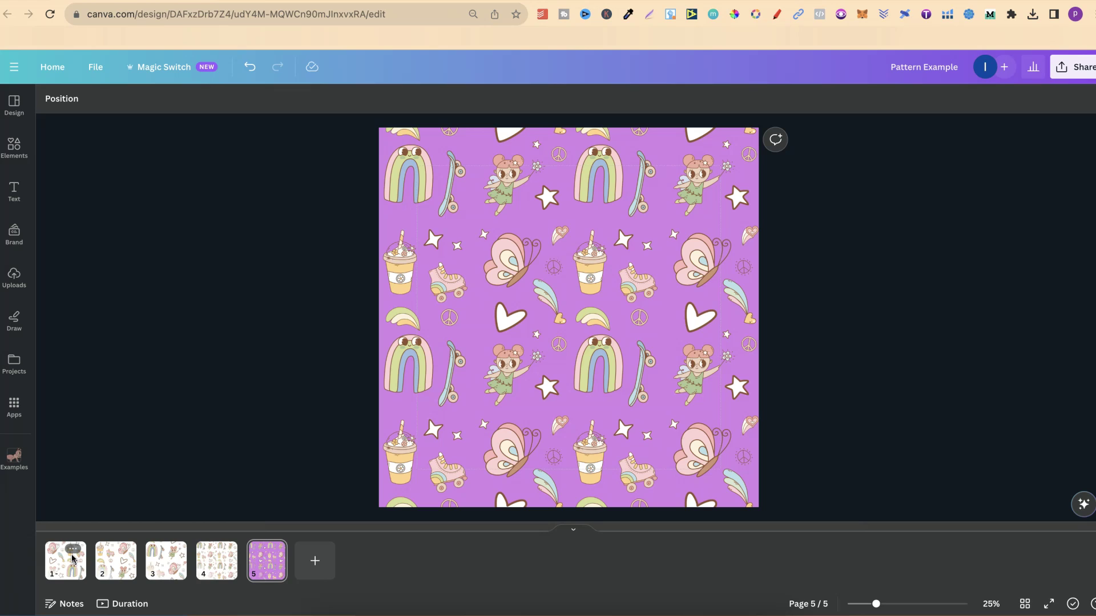
- Open the Examples graphics collection and scroll down through its clipart
{"action": "left_click", "coordinate": [70, 549]}
{"action": "left_click", "coordinate": [14, 457]}
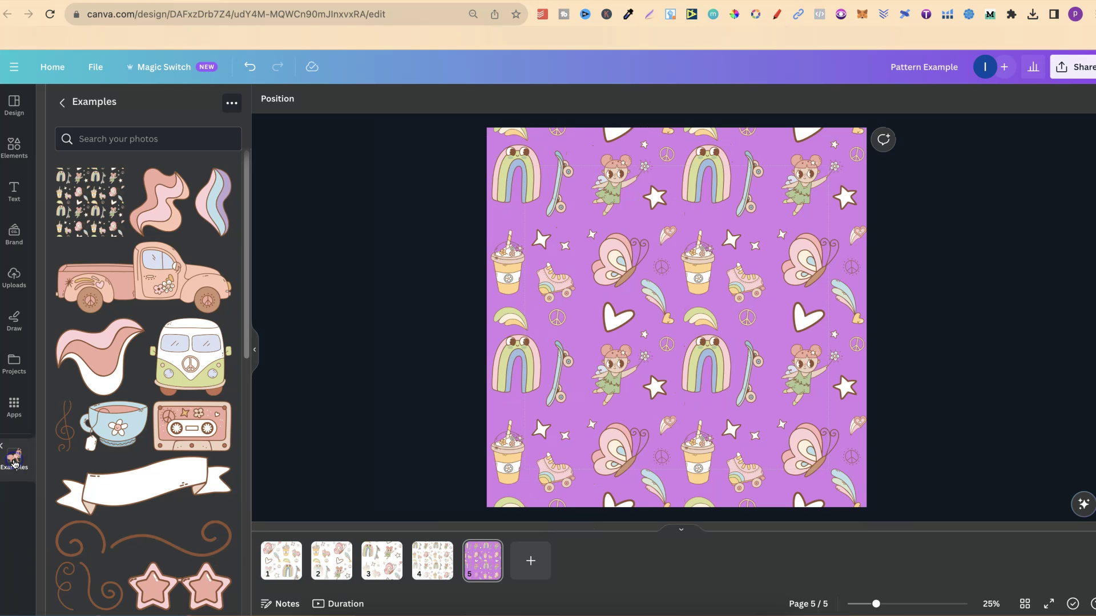
{"action": "scroll", "coordinate": [194, 418], "scroll_direction": "down", "scroll_amount": 3}
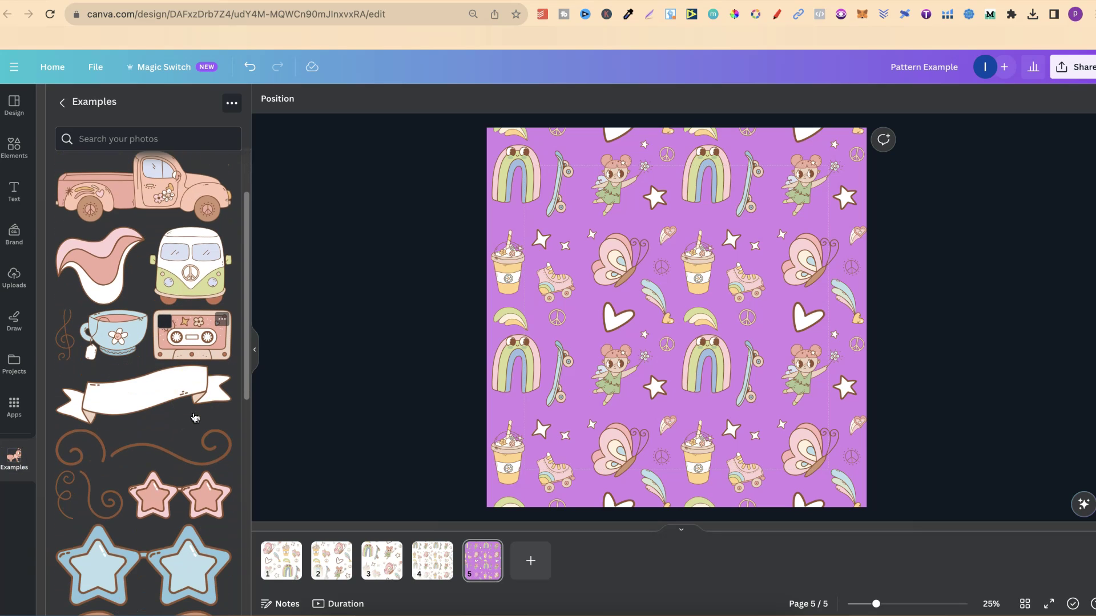
{"action": "scroll", "coordinate": [194, 418], "scroll_direction": "down", "scroll_amount": 4}
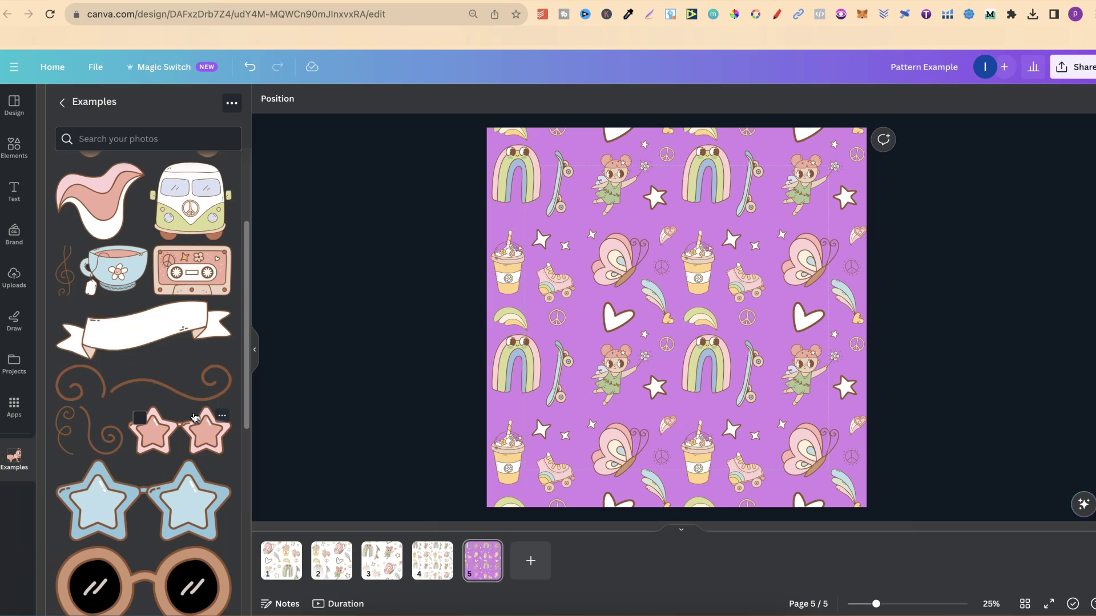
{"action": "scroll", "coordinate": [194, 417], "scroll_direction": "down", "scroll_amount": 10}
{"action": "scroll", "coordinate": [195, 417], "scroll_direction": "down", "scroll_amount": 8}
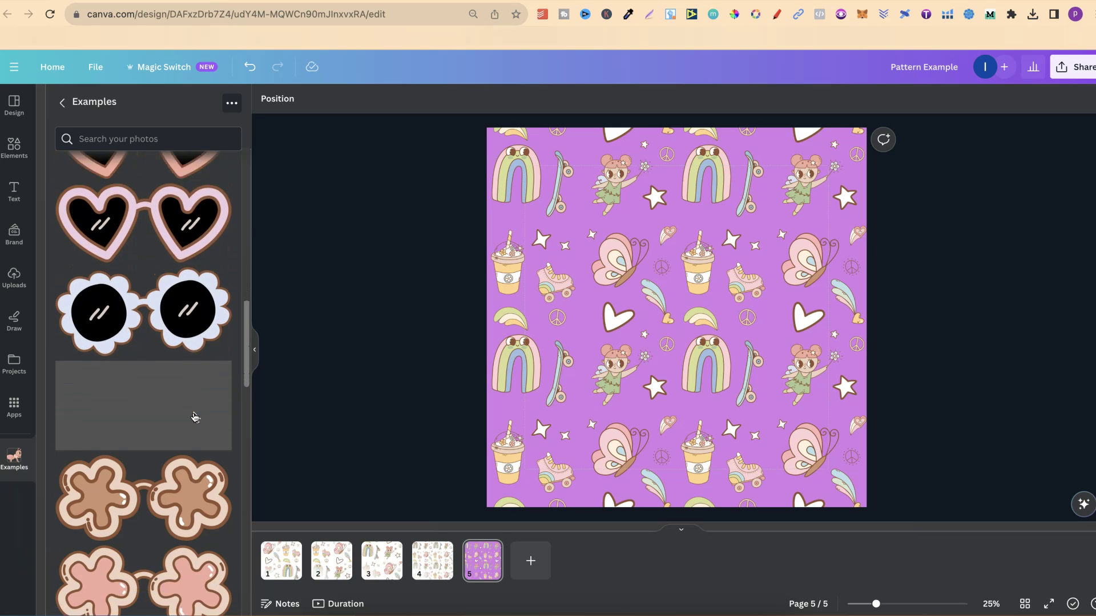
{"action": "scroll", "coordinate": [195, 417], "scroll_direction": "down", "scroll_amount": 10}
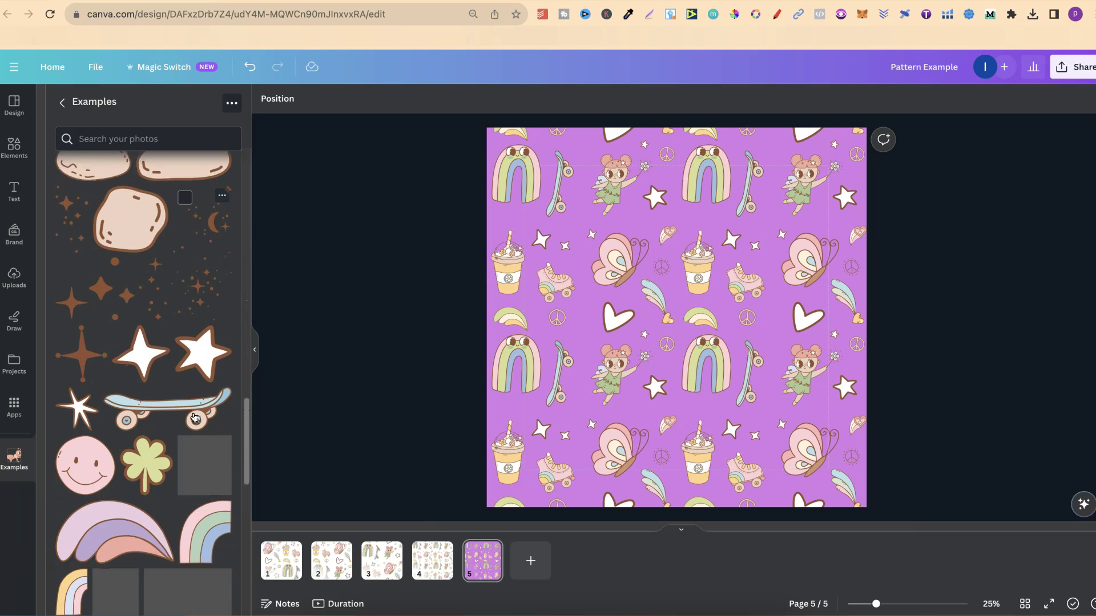
{"action": "scroll", "coordinate": [194, 417], "scroll_direction": "down", "scroll_amount": 10}
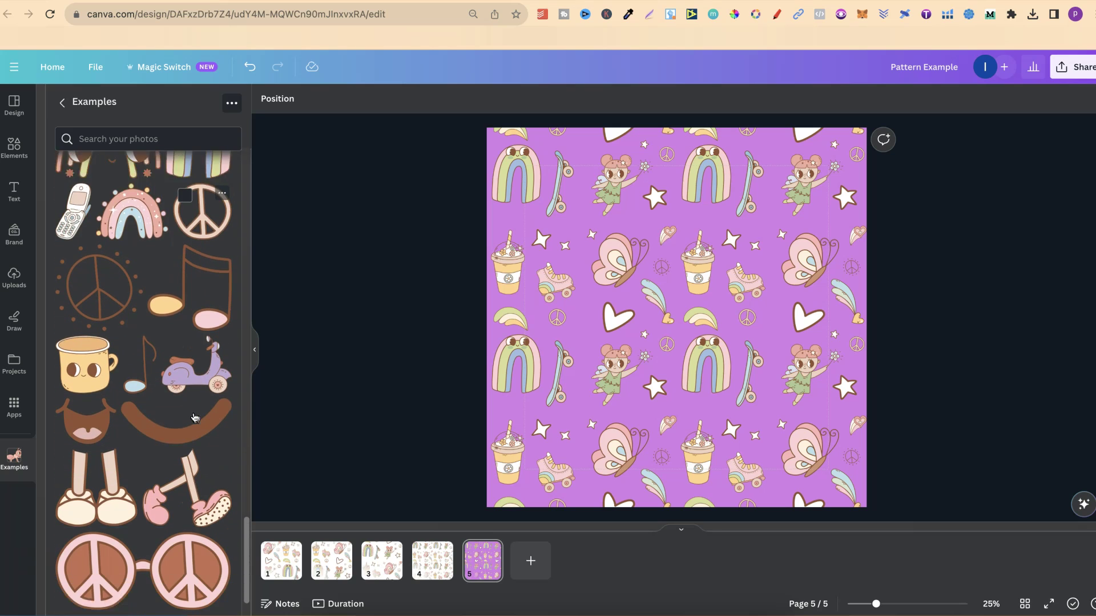
{"action": "scroll", "coordinate": [193, 403], "scroll_direction": "down", "scroll_amount": 10}
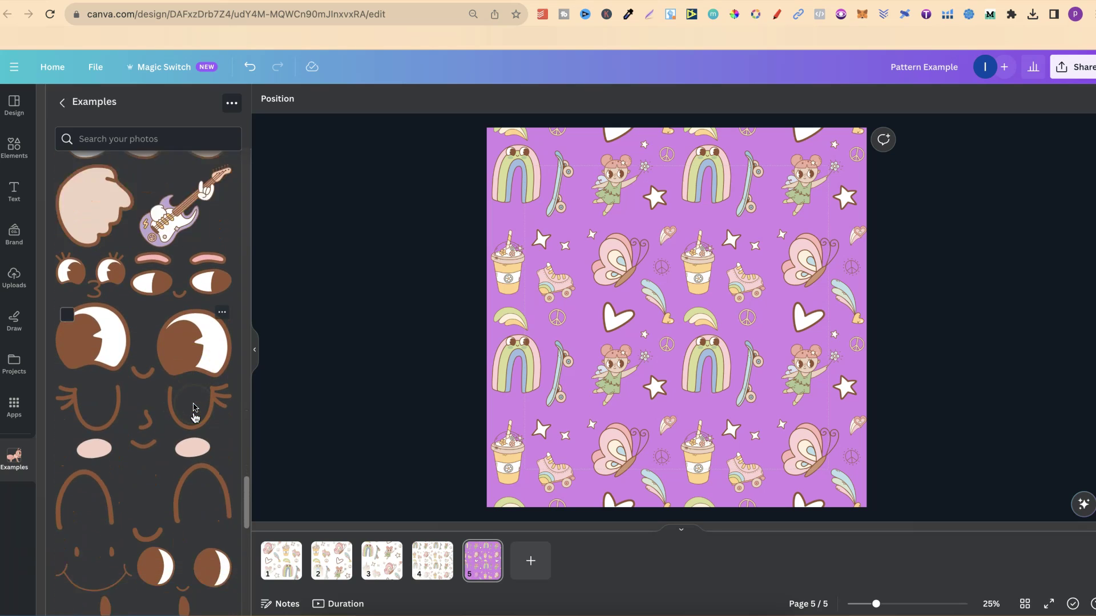
{"action": "scroll", "coordinate": [193, 405], "scroll_direction": "down", "scroll_amount": 10}
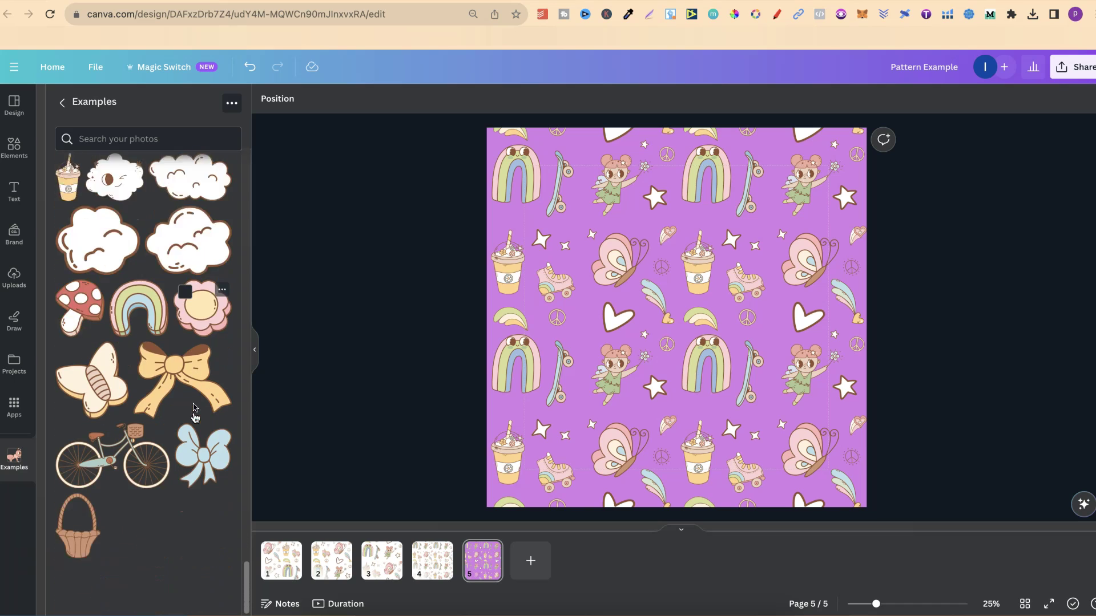
{"action": "scroll", "coordinate": [194, 411], "scroll_direction": "down", "scroll_amount": 5}
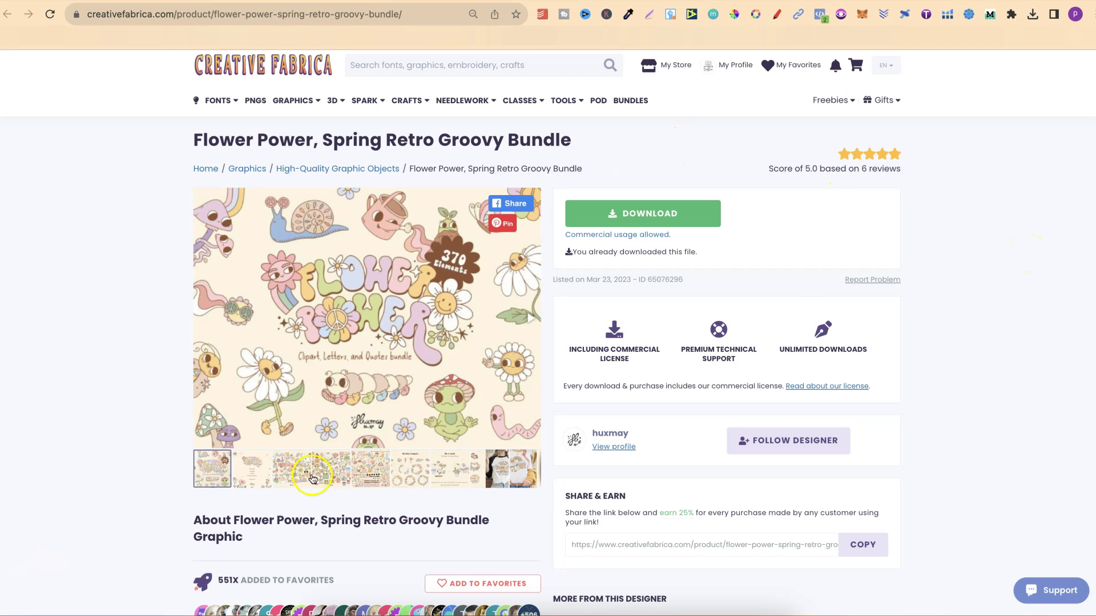
- Page through the bundle previews, past the clipart and alphabet sheets, to Wreaths & bouquets
{"action": "left_click", "coordinate": [261, 473]}
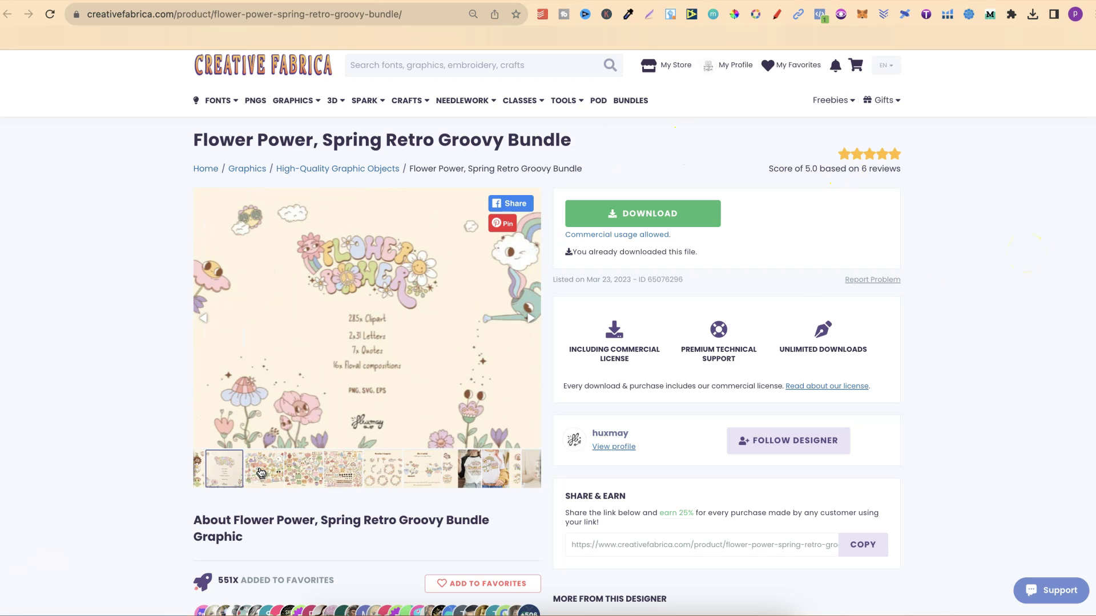
{"action": "left_click", "coordinate": [261, 472]}
{"action": "left_click", "coordinate": [276, 473]}
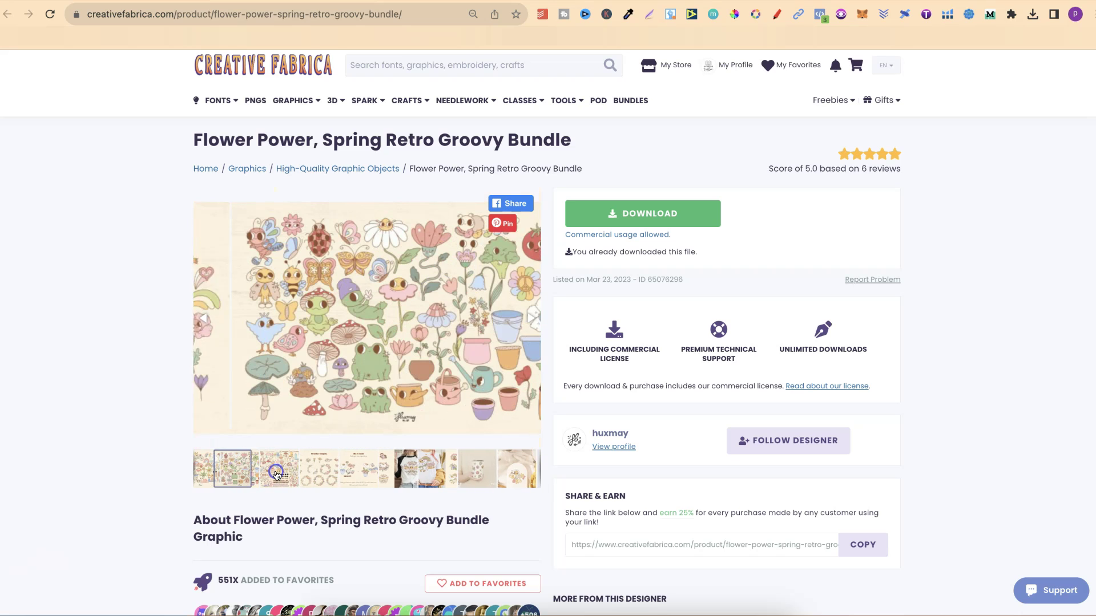
{"action": "left_click", "coordinate": [277, 474]}
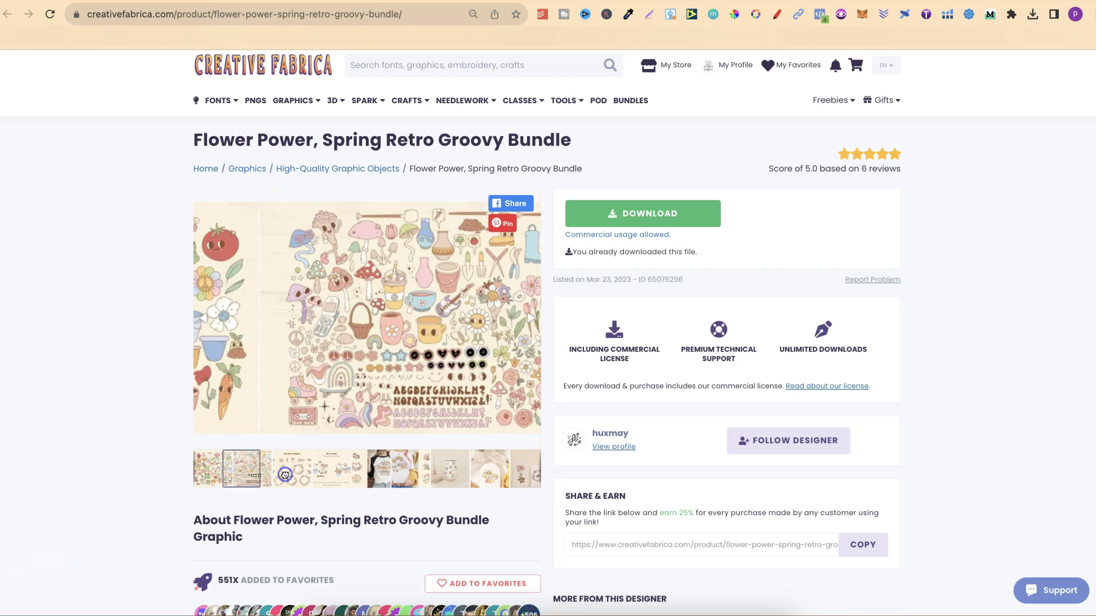
{"action": "left_click", "coordinate": [293, 475]}
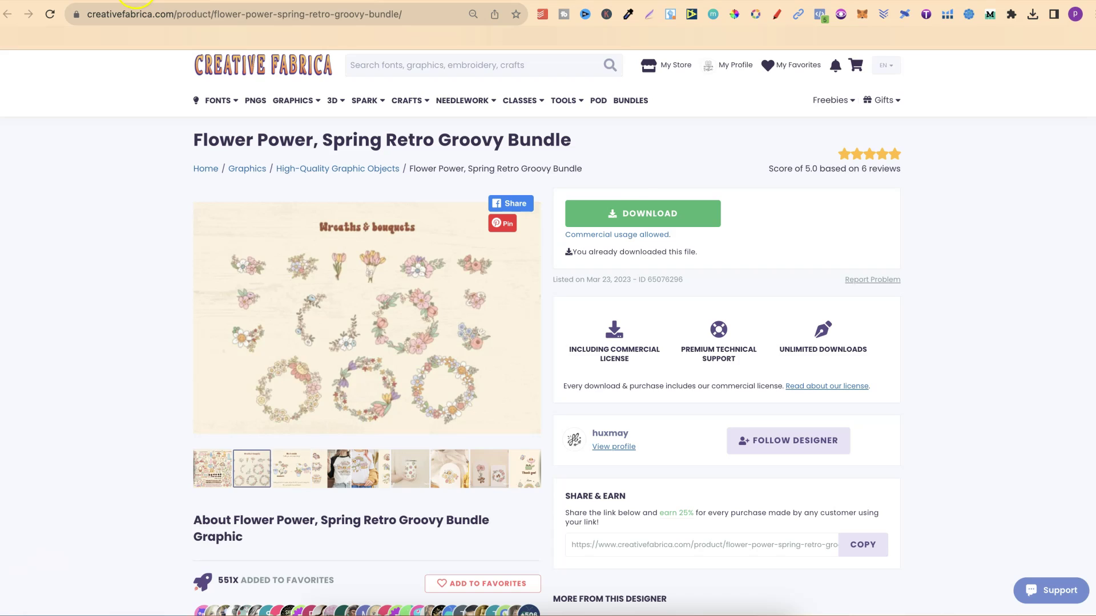